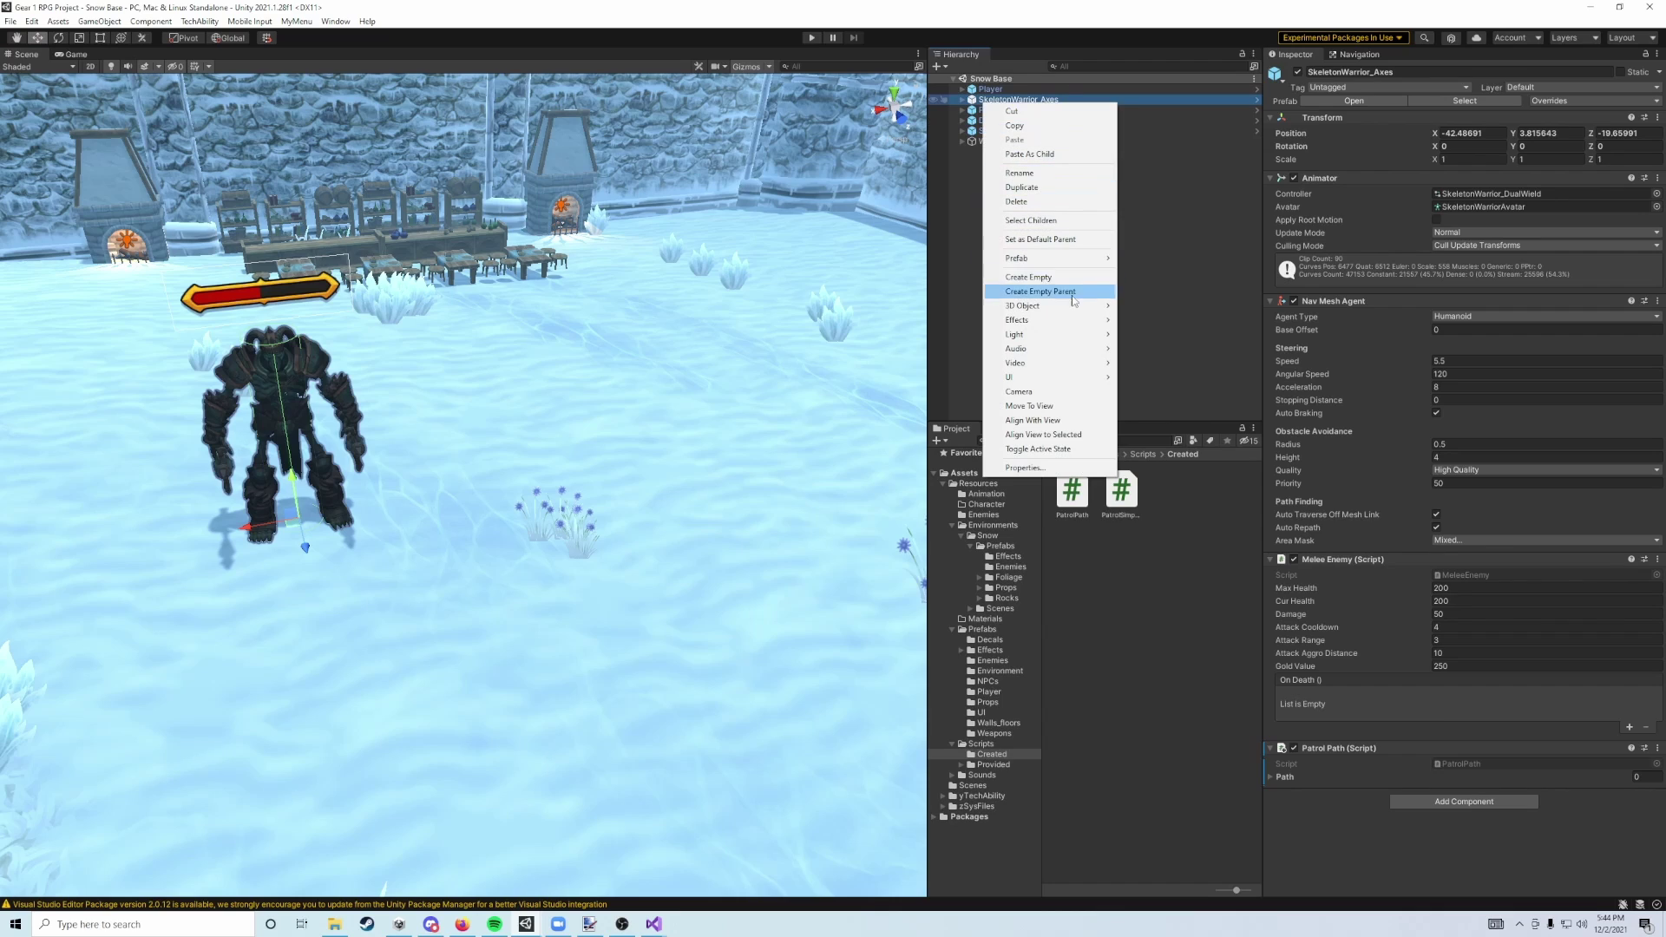
Step: Create an empty child object named PointA under the skeleton warrior and move it out to the scene's root level
{"action": "left_click", "coordinate": [1028, 277]}
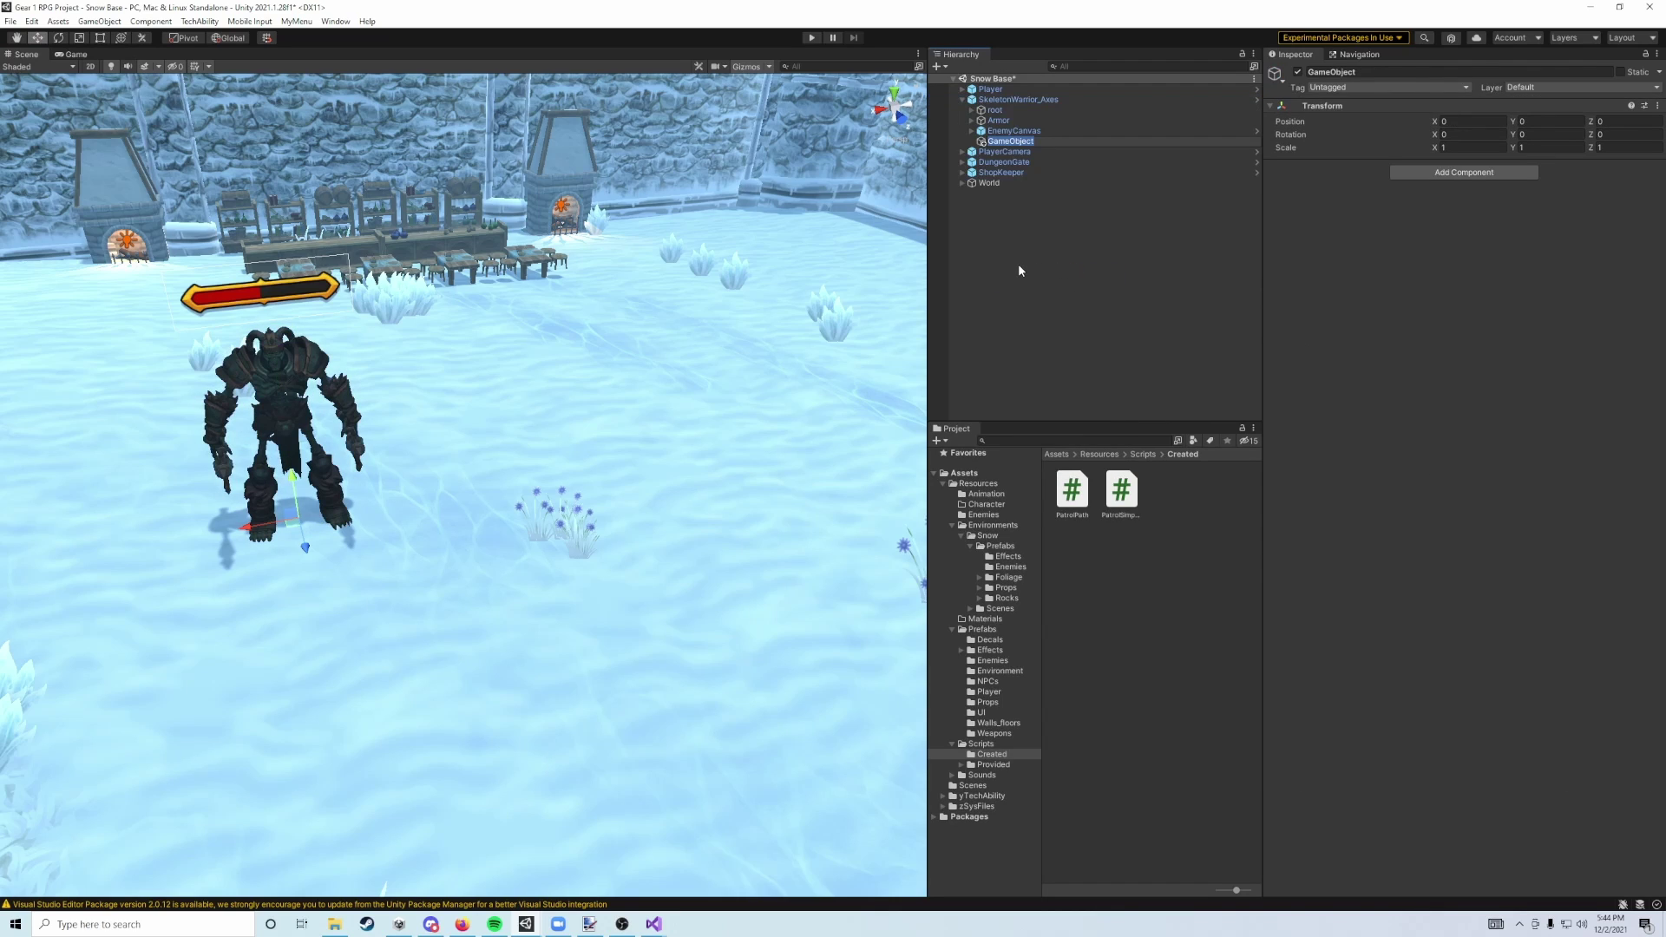
{"action": "type", "text": "Pou"}
{"action": "type", "text": "ntA"}
{"action": "key", "text": "Return"}
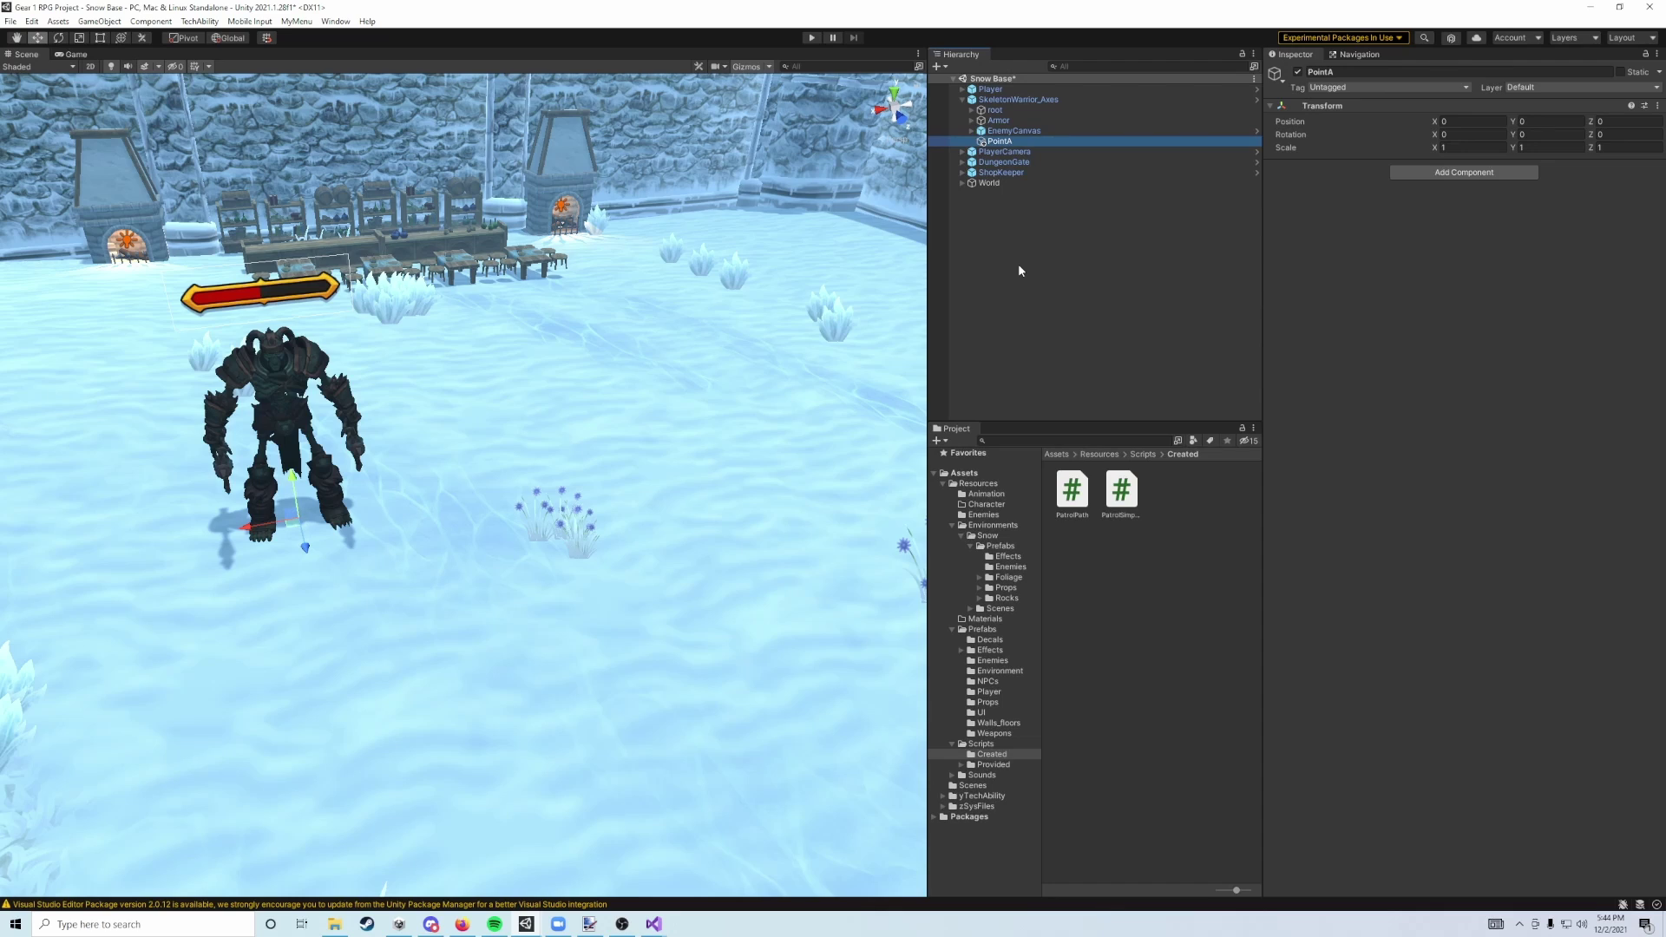
{"action": "left_click_drag", "start_coordinate": [1007, 144], "coordinate": [993, 193]}
{"action": "left_click", "coordinate": [962, 101]}
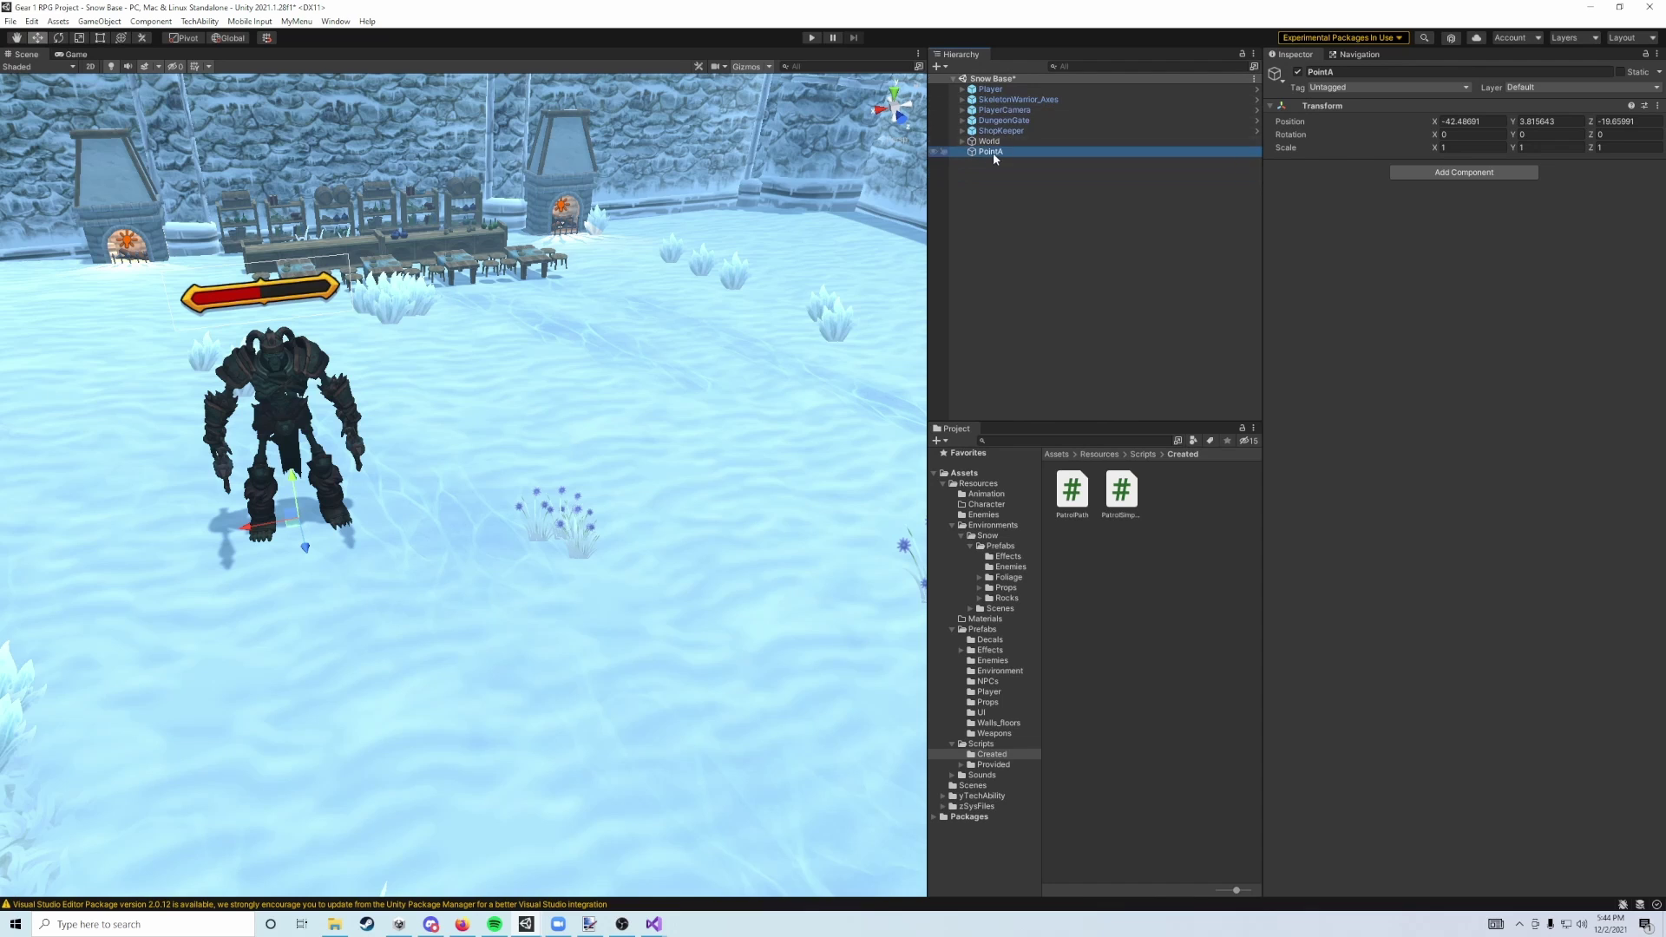
Step: Give PointA a blue label icon so that it can be seen in the scene
{"action": "right_click_drag", "start_coordinate": [295, 508], "coordinate": [452, 563]}
{"action": "key", "text": "s"}
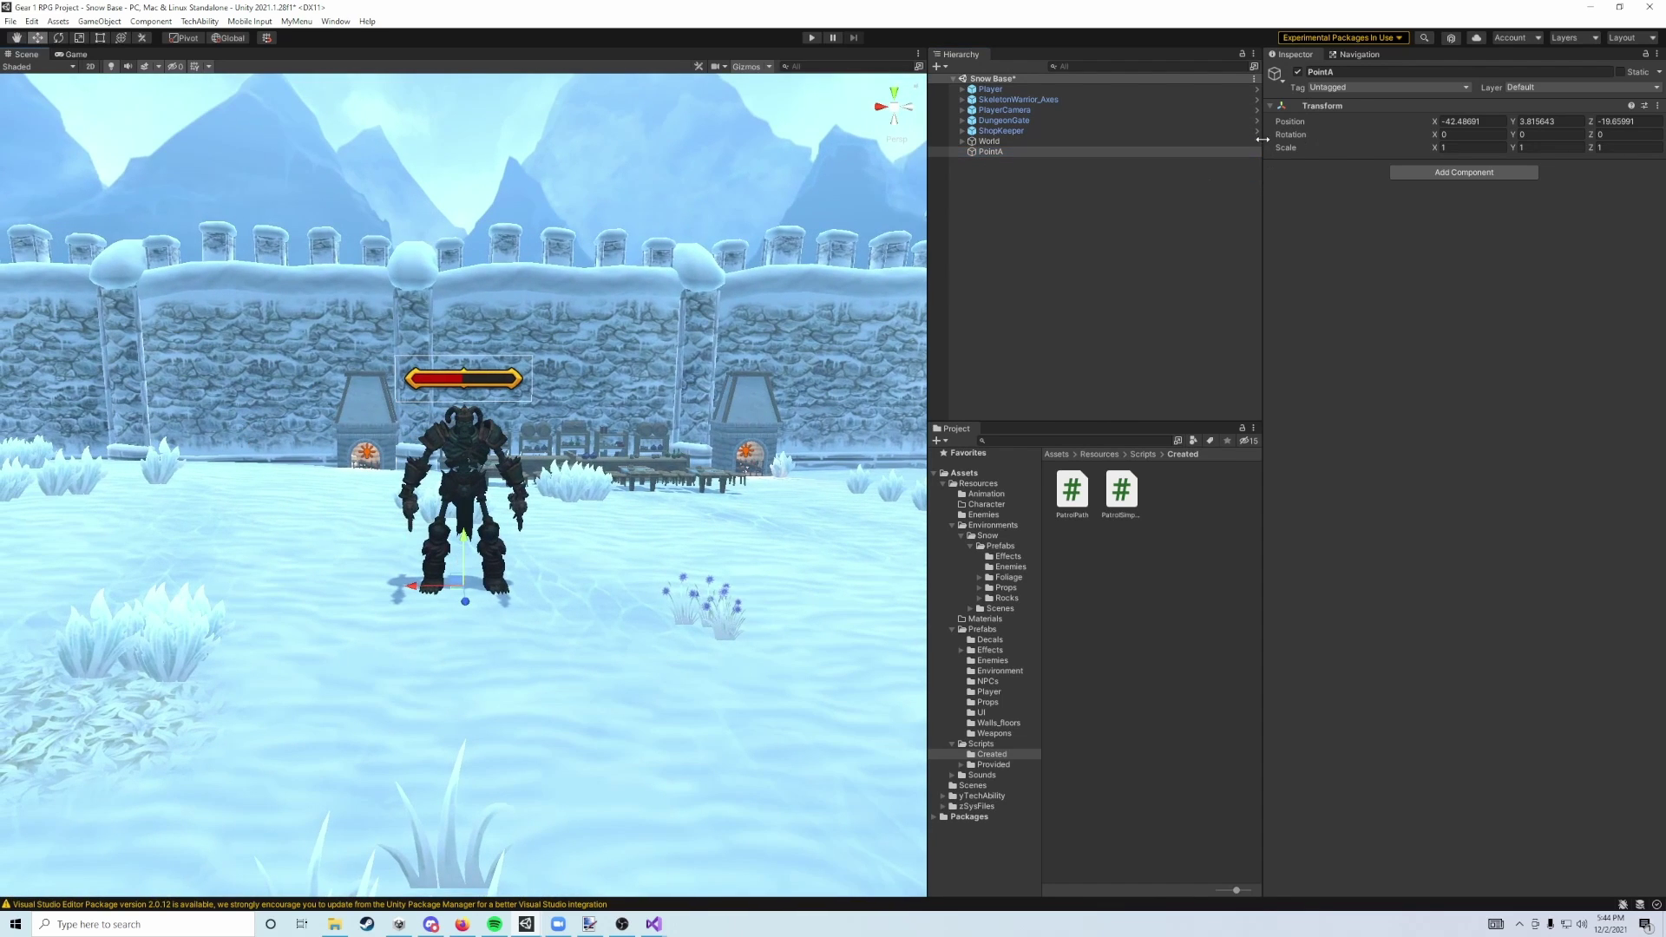
{"action": "left_click", "coordinate": [1279, 77]}
{"action": "left_click", "coordinate": [1299, 105]}
Step: Move PointA up and away to one side of the skeleton warrior, to about X -33.83, Y 4.7
{"action": "key", "text": "w"}
{"action": "right_click_drag", "start_coordinate": [493, 501], "coordinate": [512, 482]}
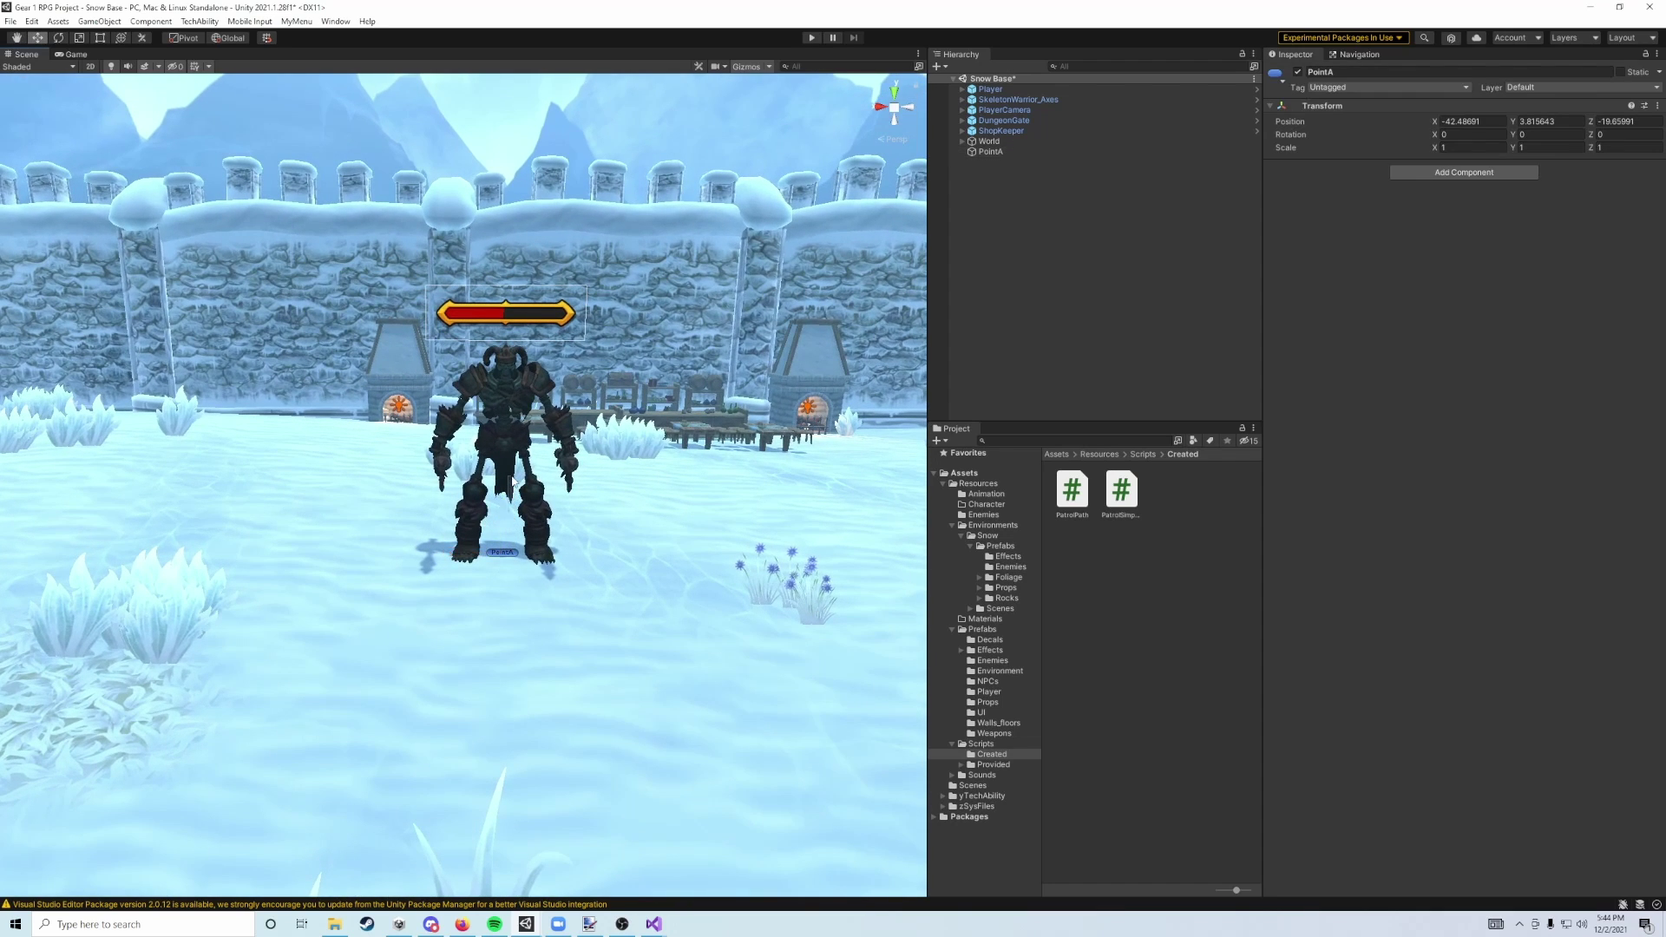
{"action": "left_click", "coordinate": [503, 552]}
{"action": "left_click_drag", "start_coordinate": [504, 515], "coordinate": [40, 517]}
{"action": "key", "text": "a"}
{"action": "right_click_drag", "start_coordinate": [183, 510], "coordinate": [519, 549]}
{"action": "key", "text": "s"}
{"action": "key", "text": "s"}
{"action": "right_click_drag", "start_coordinate": [616, 449], "coordinate": [617, 448]}
{"action": "key", "text": "d"}
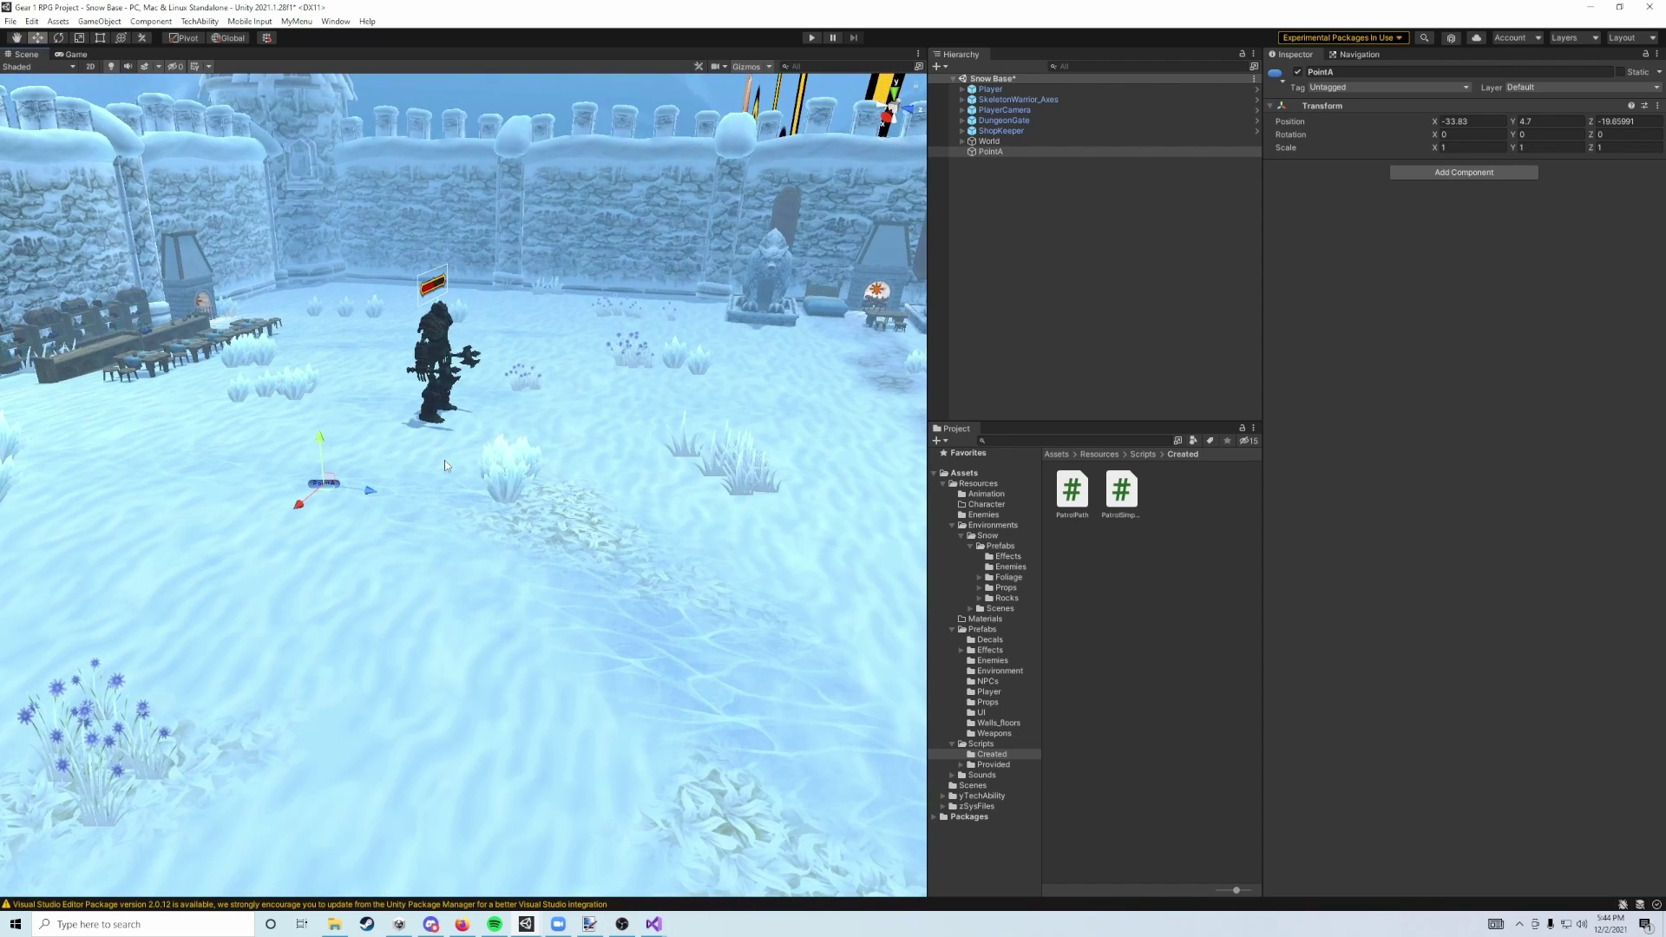
Step: Duplicate PointA and rename the copy PointB
{"action": "key", "text": "ctrl+d"}
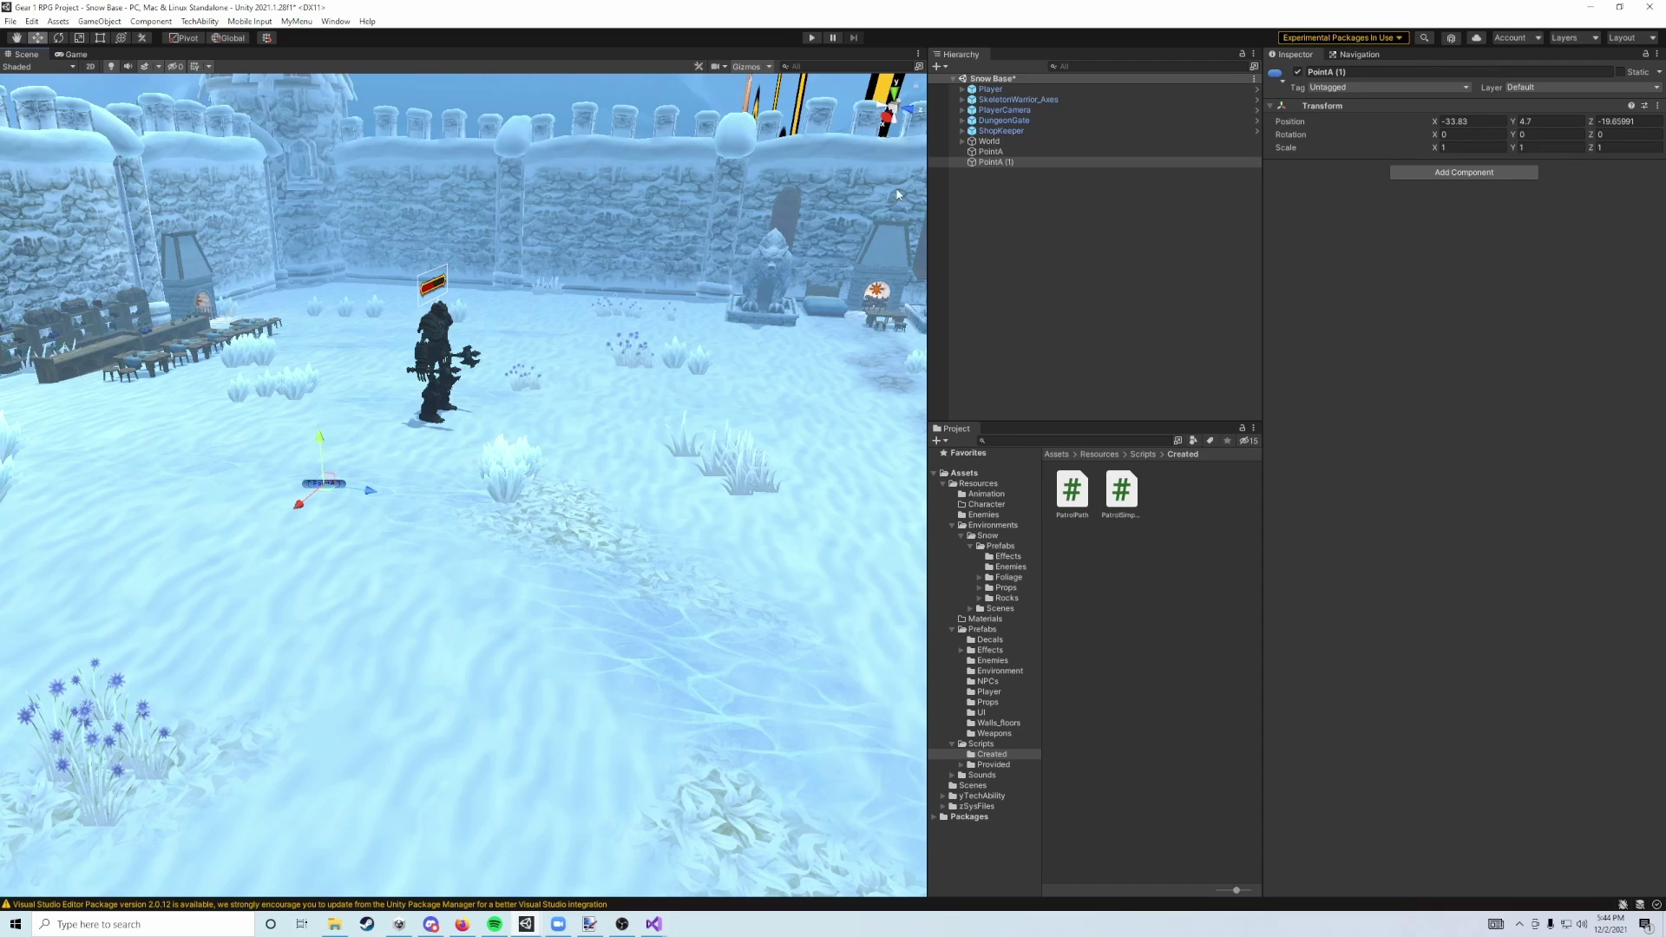
{"action": "left_click", "coordinate": [1329, 73]}
{"action": "type", "text": "PointB"}
{"action": "left_click", "coordinate": [1056, 168]}
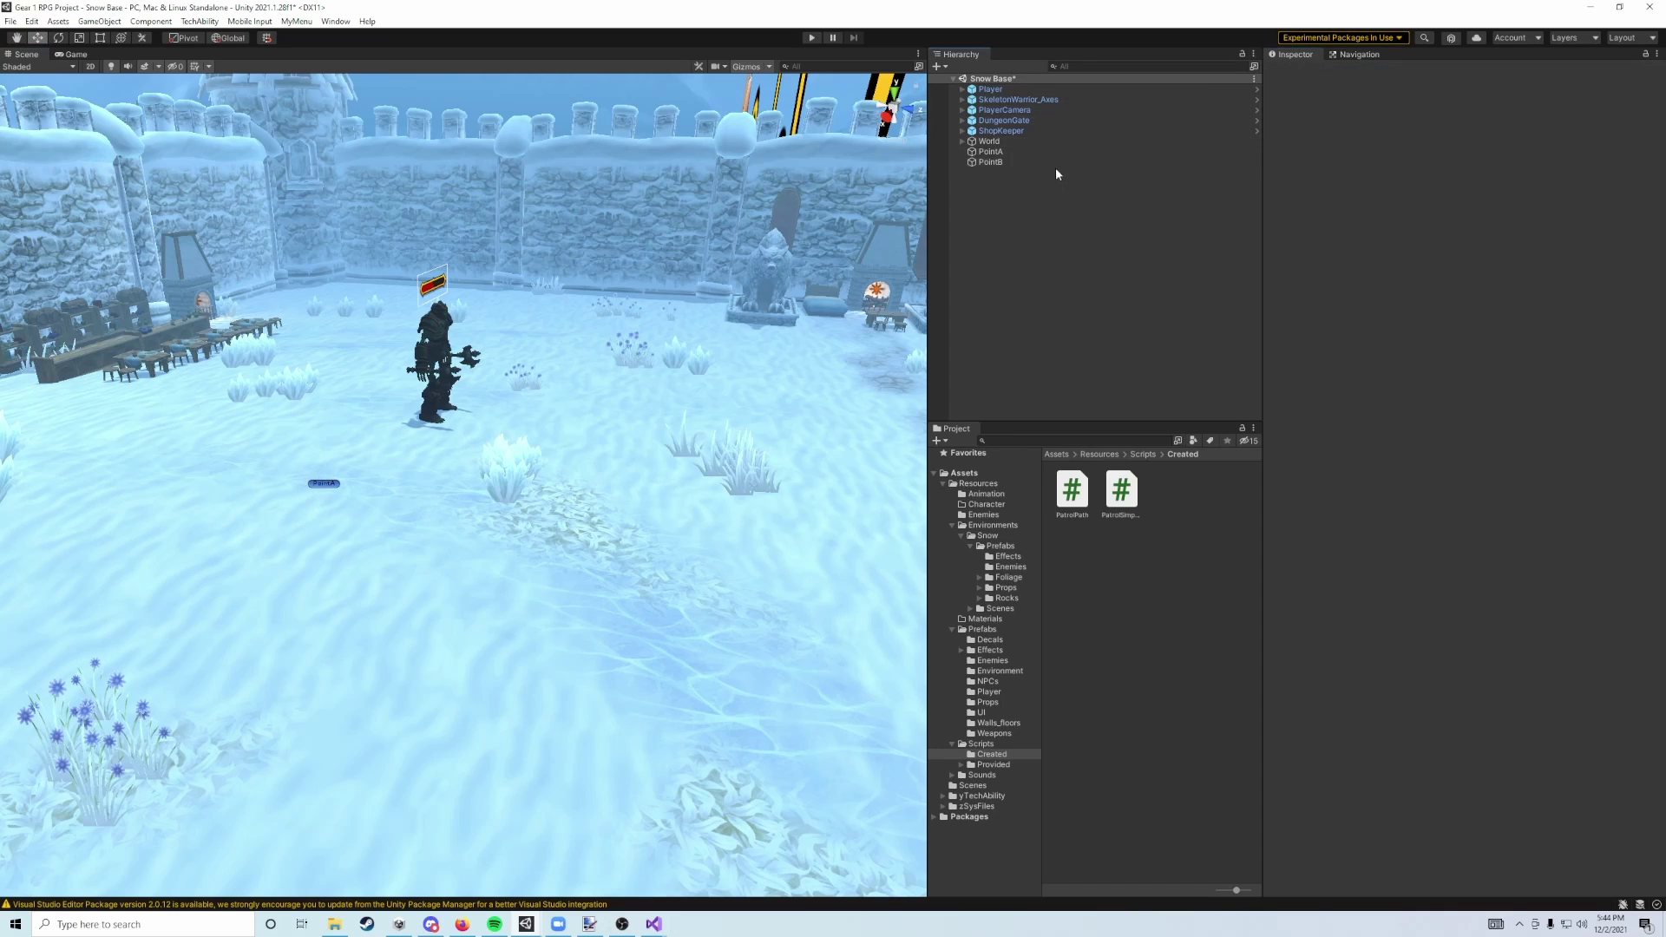
Step: Duplicate PointB and rename the copy PointC
{"action": "left_click", "coordinate": [1048, 163]}
{"action": "key", "text": "ctrl+d"}
{"action": "left_click", "coordinate": [1340, 76]}
{"action": "type", "text": "PointC"}
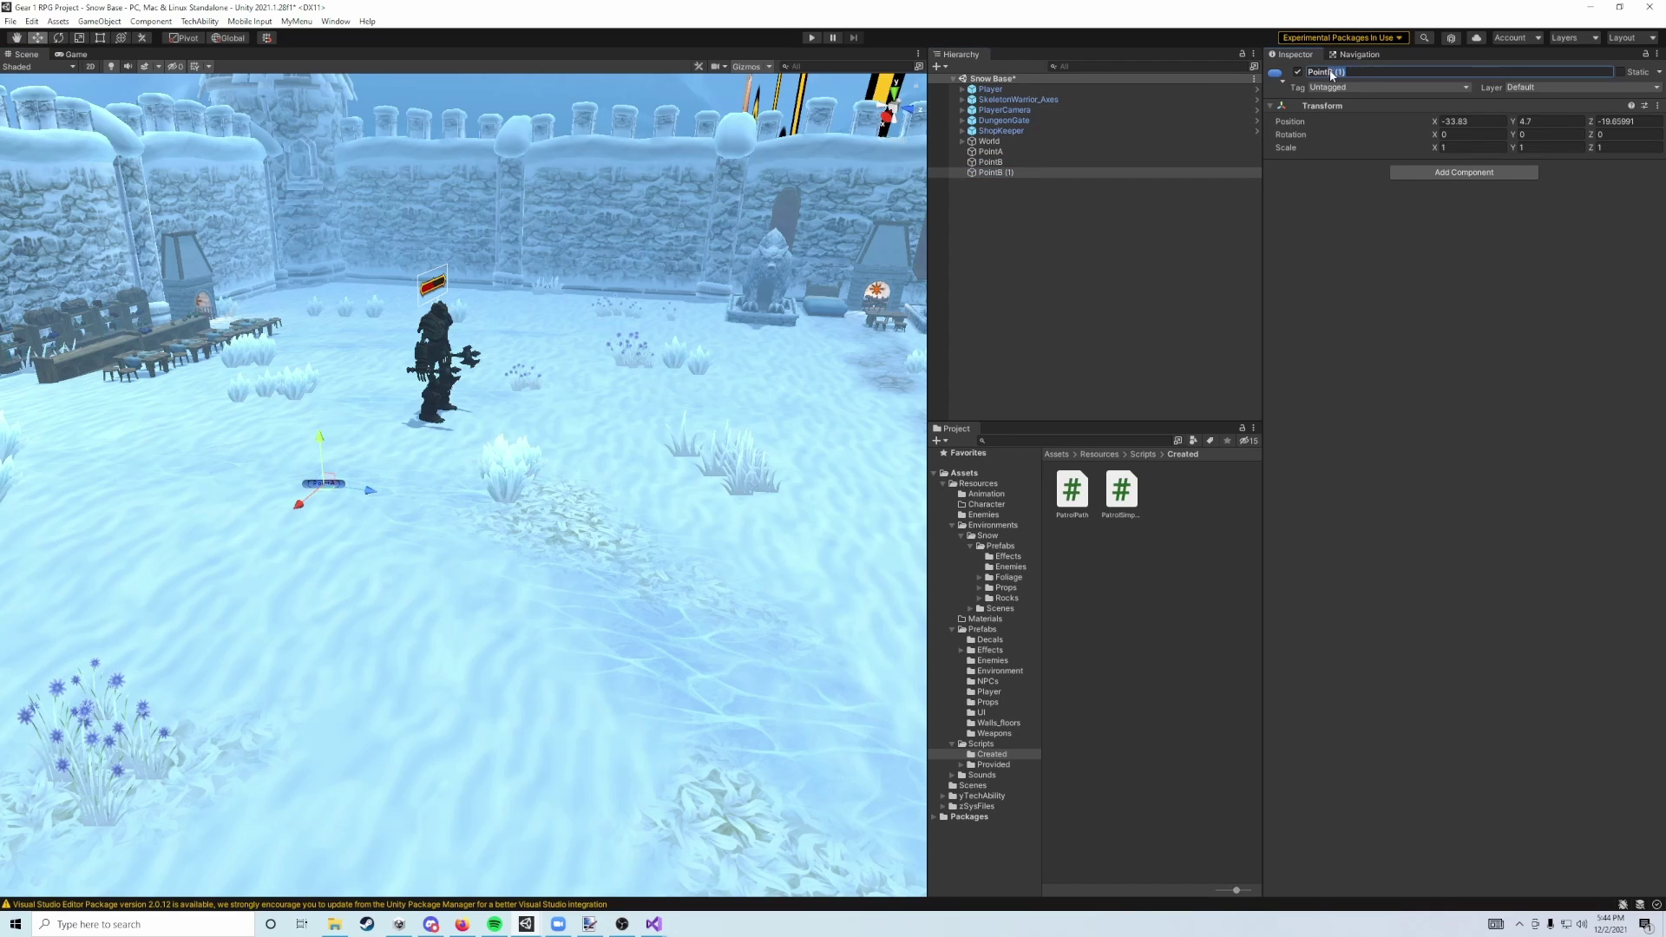
Step: Duplicate PointC and rename the copy PointD
{"action": "left_click", "coordinate": [1007, 172]}
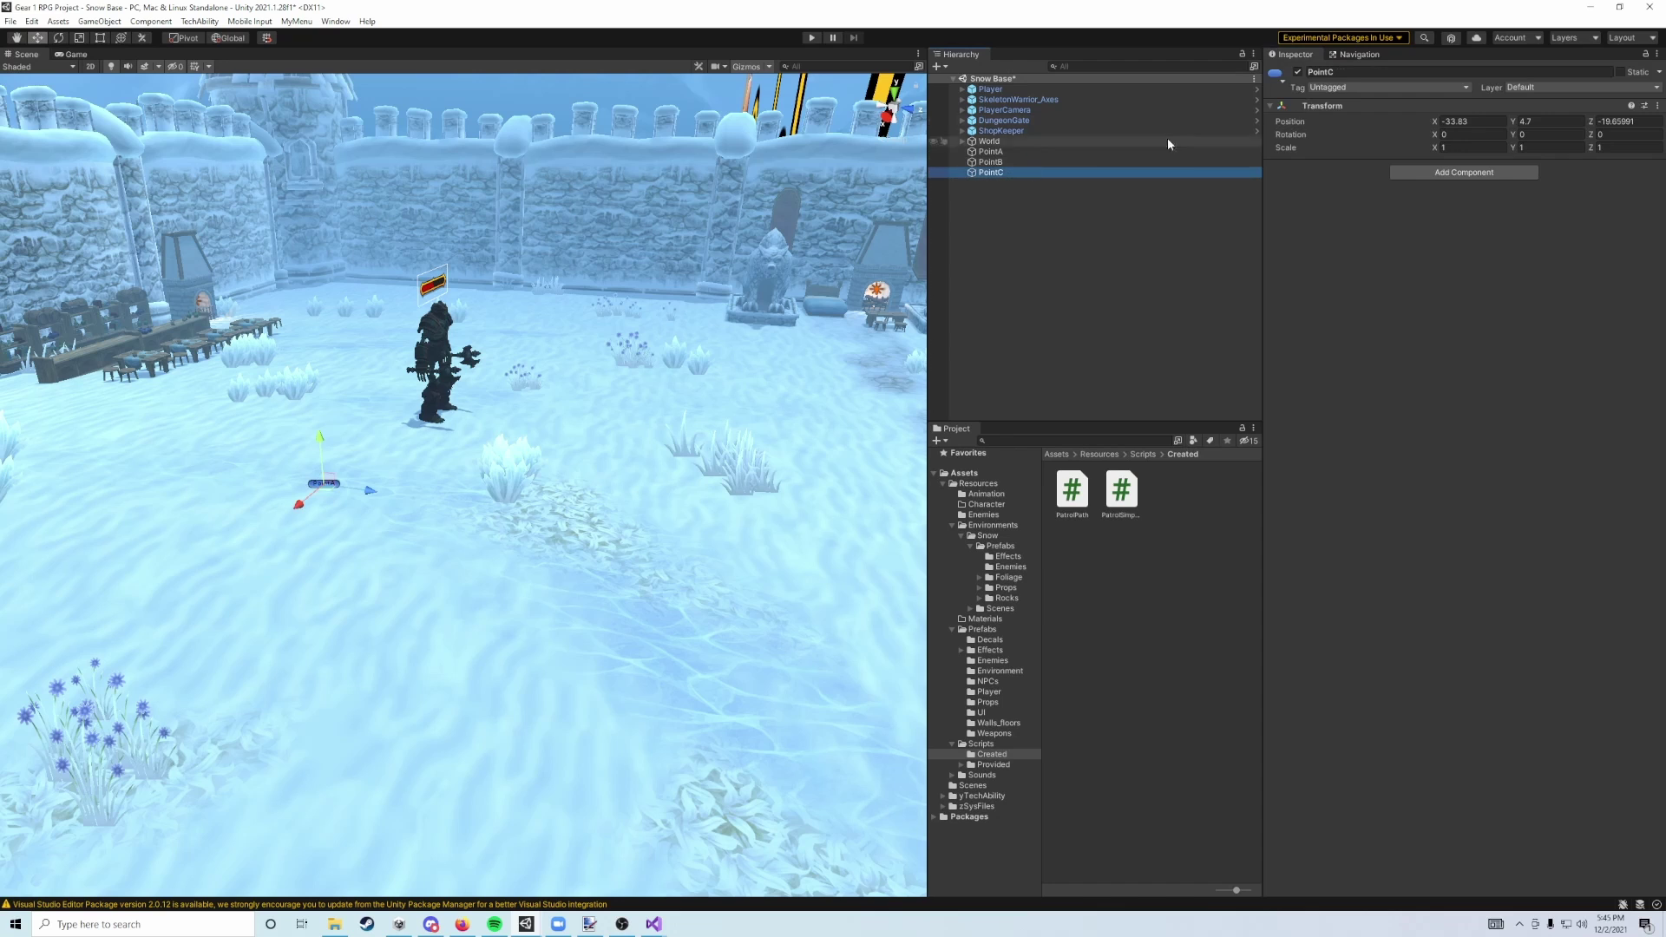
{"action": "key", "text": "ctrl+d"}
{"action": "left_click", "coordinate": [1328, 75]}
{"action": "left_click_drag", "start_coordinate": [1348, 73], "coordinate": [1330, 79]}
{"action": "type", "text": "D"}
{"action": "left_click", "coordinate": [1085, 235]}
Step: Place PointA at about X -60.7, Z -32.1 and PointB at about X -63.7, Z -13.6, near the far wall
{"action": "right_click_drag", "start_coordinate": [705, 319], "coordinate": [396, 274]}
{"action": "key", "text": "s"}
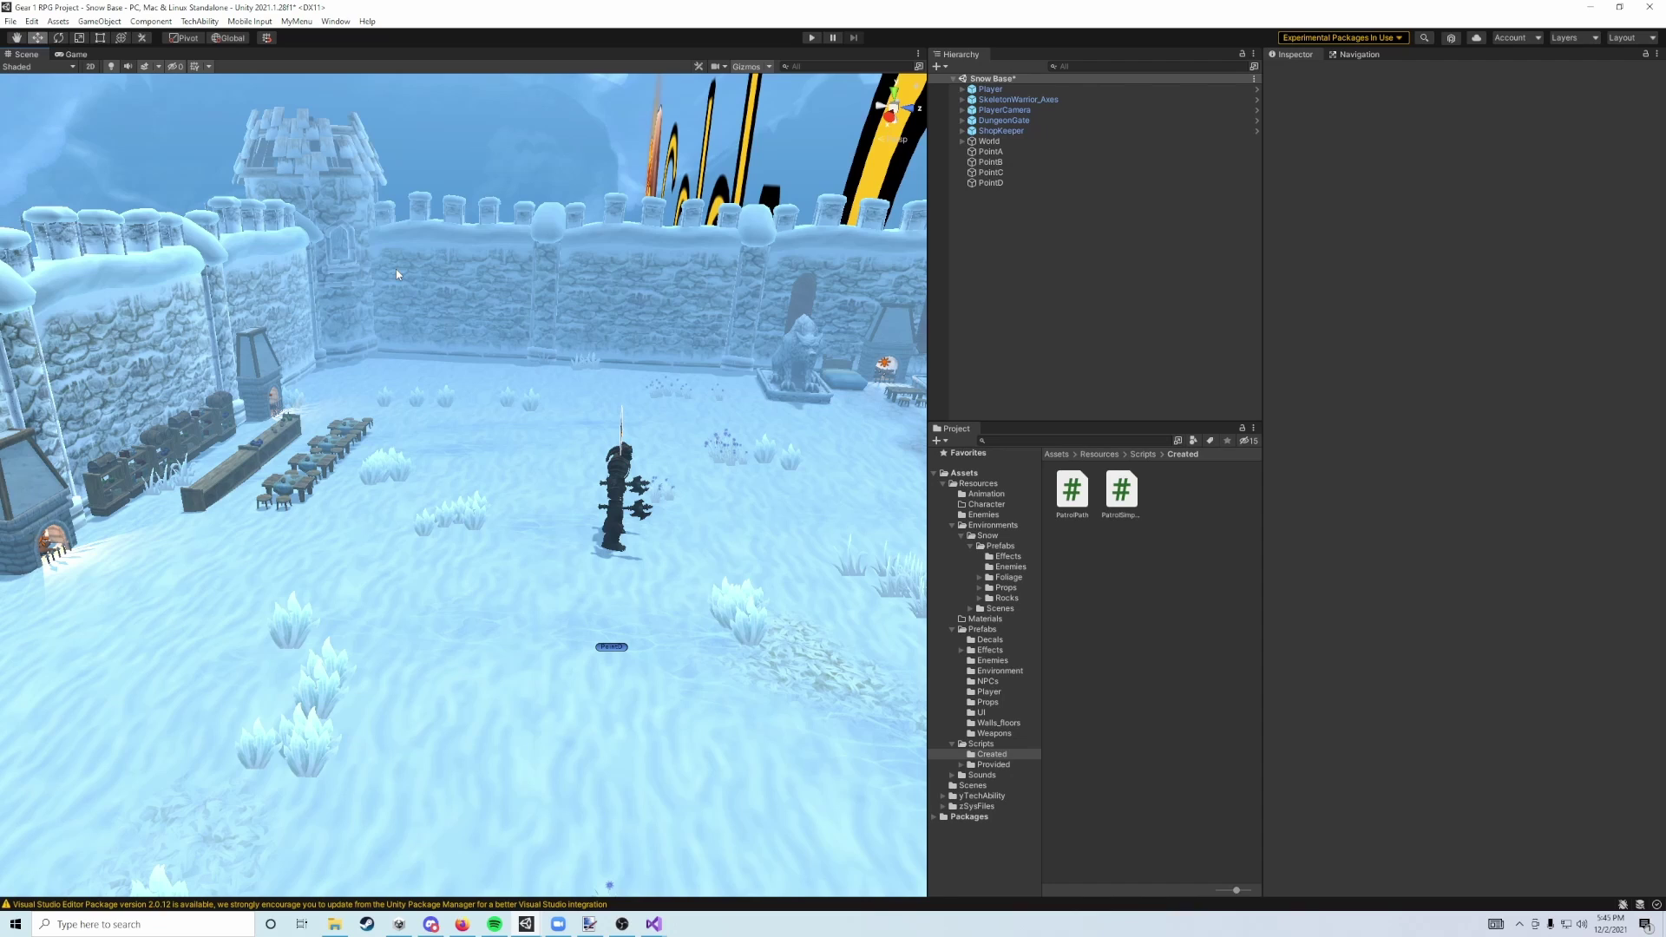
{"action": "left_click", "coordinate": [991, 152]}
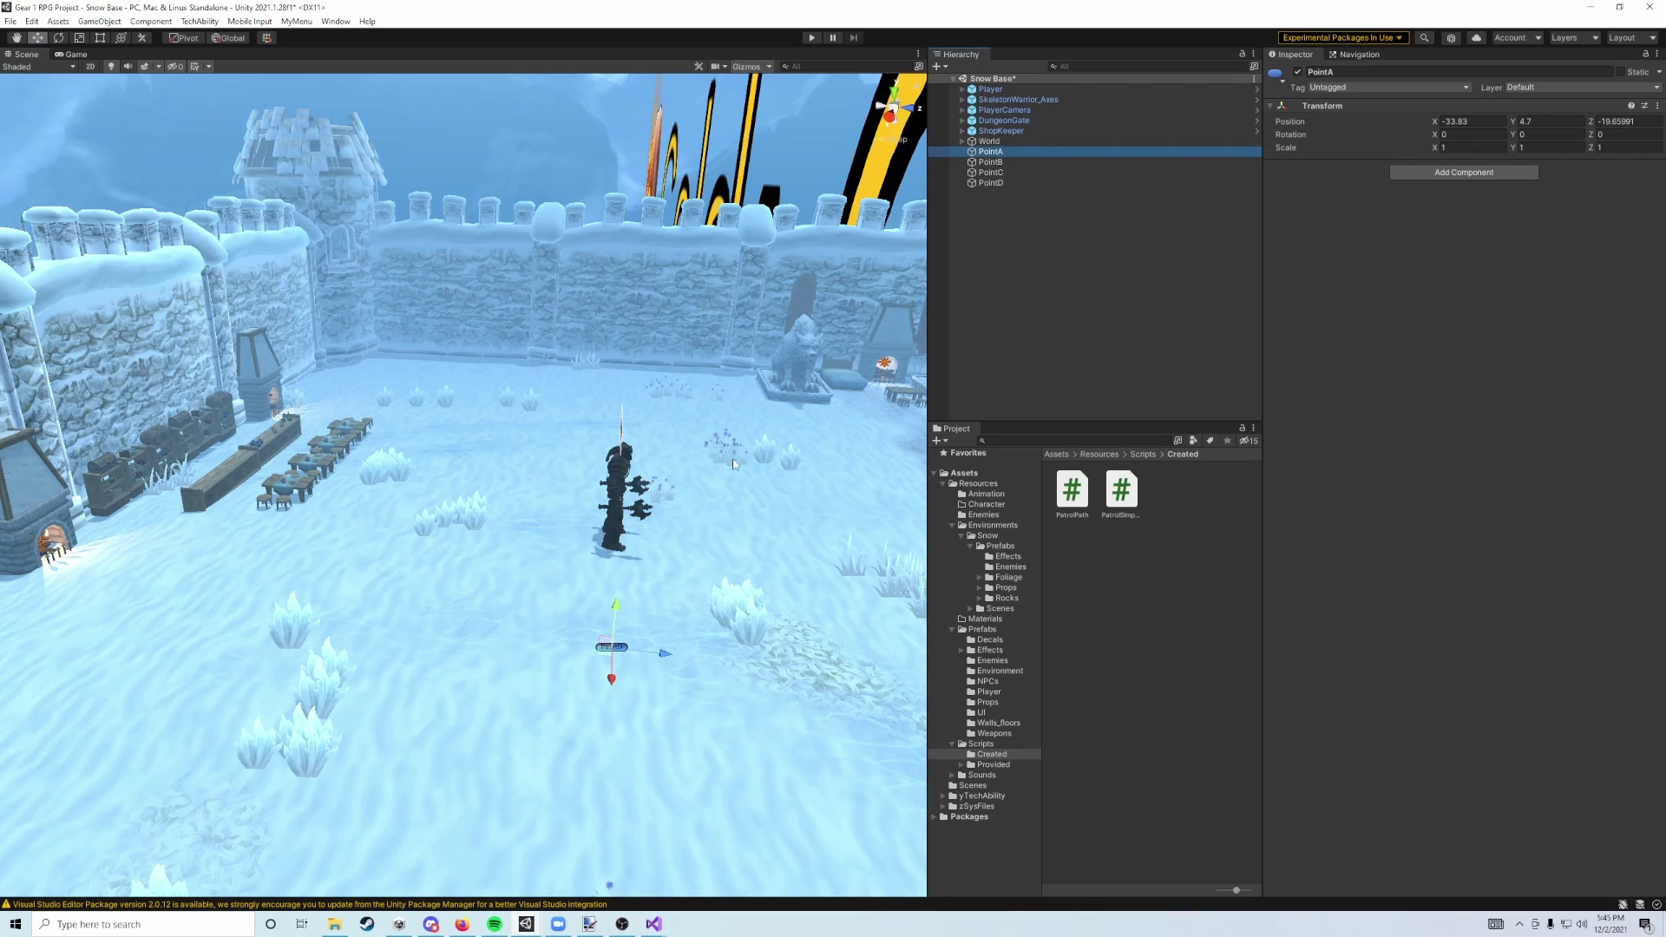
{"action": "left_click_drag", "start_coordinate": [612, 646], "coordinate": [436, 397]}
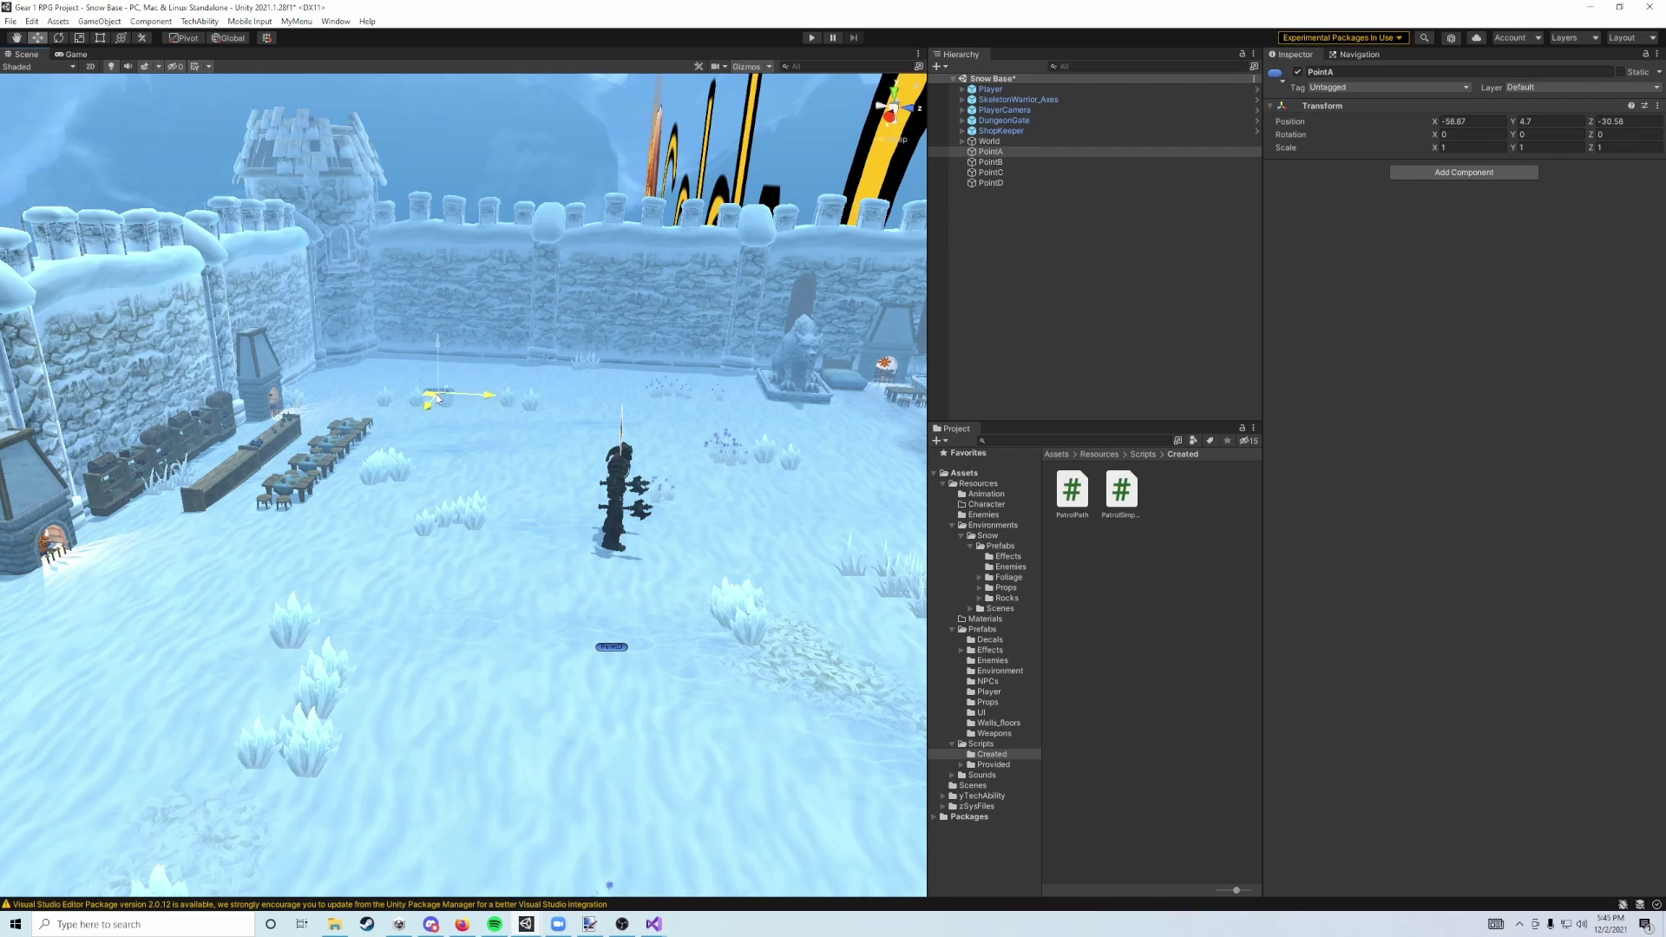
{"action": "left_click", "coordinate": [991, 163]}
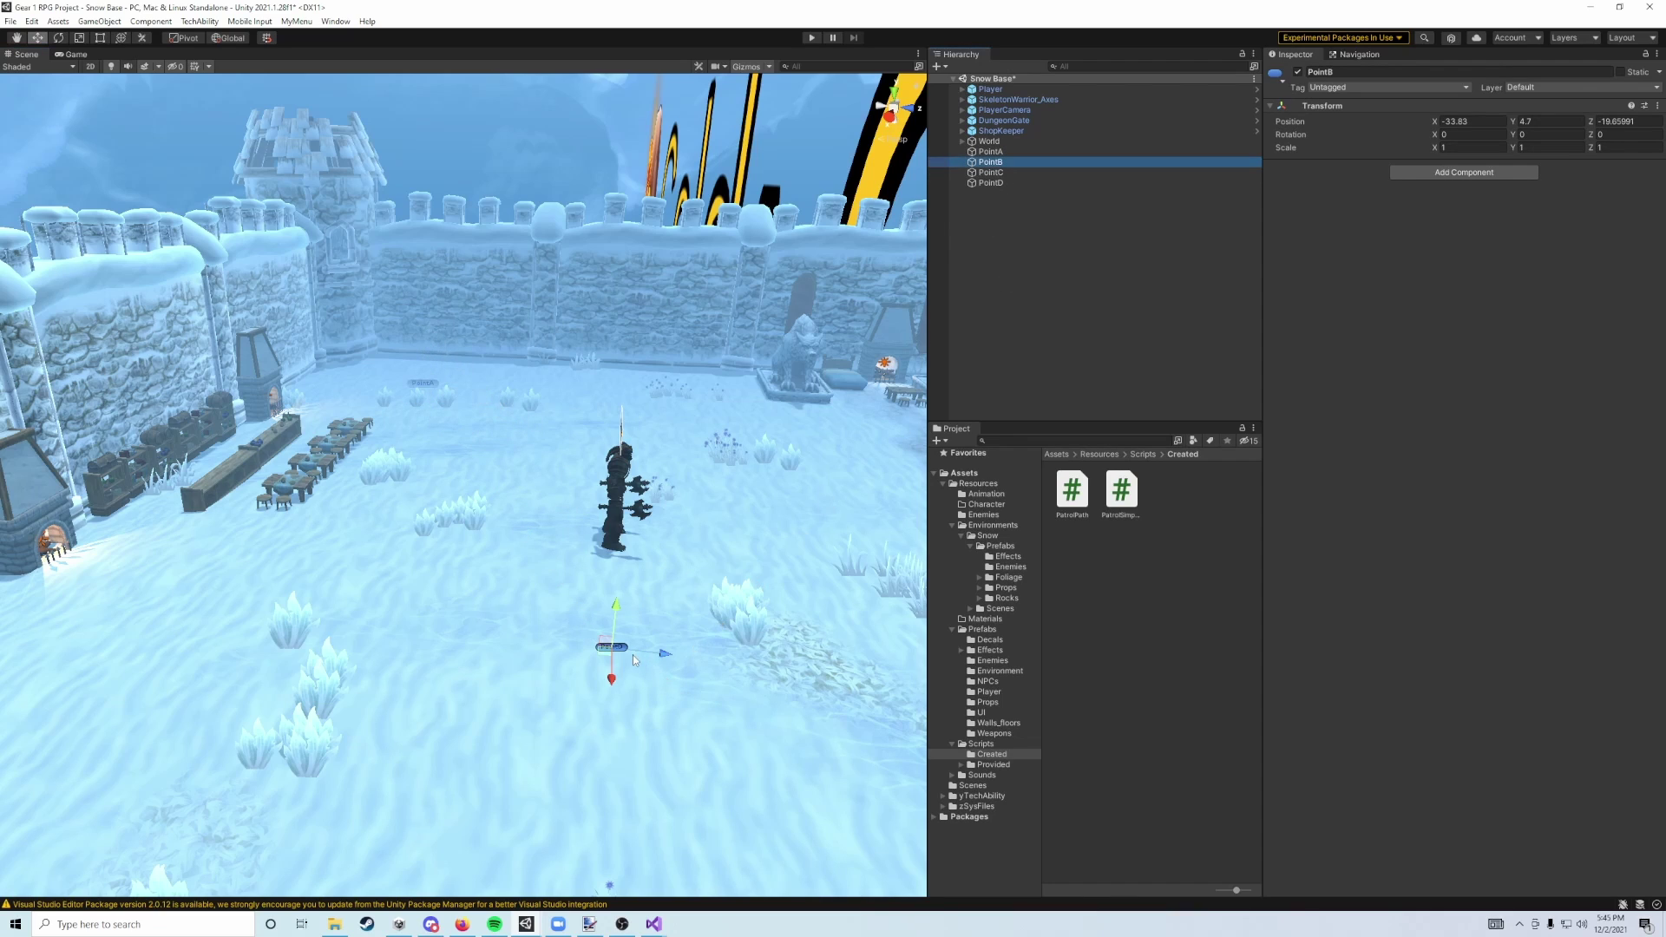
{"action": "left_click_drag", "start_coordinate": [633, 660], "coordinate": [705, 394]}
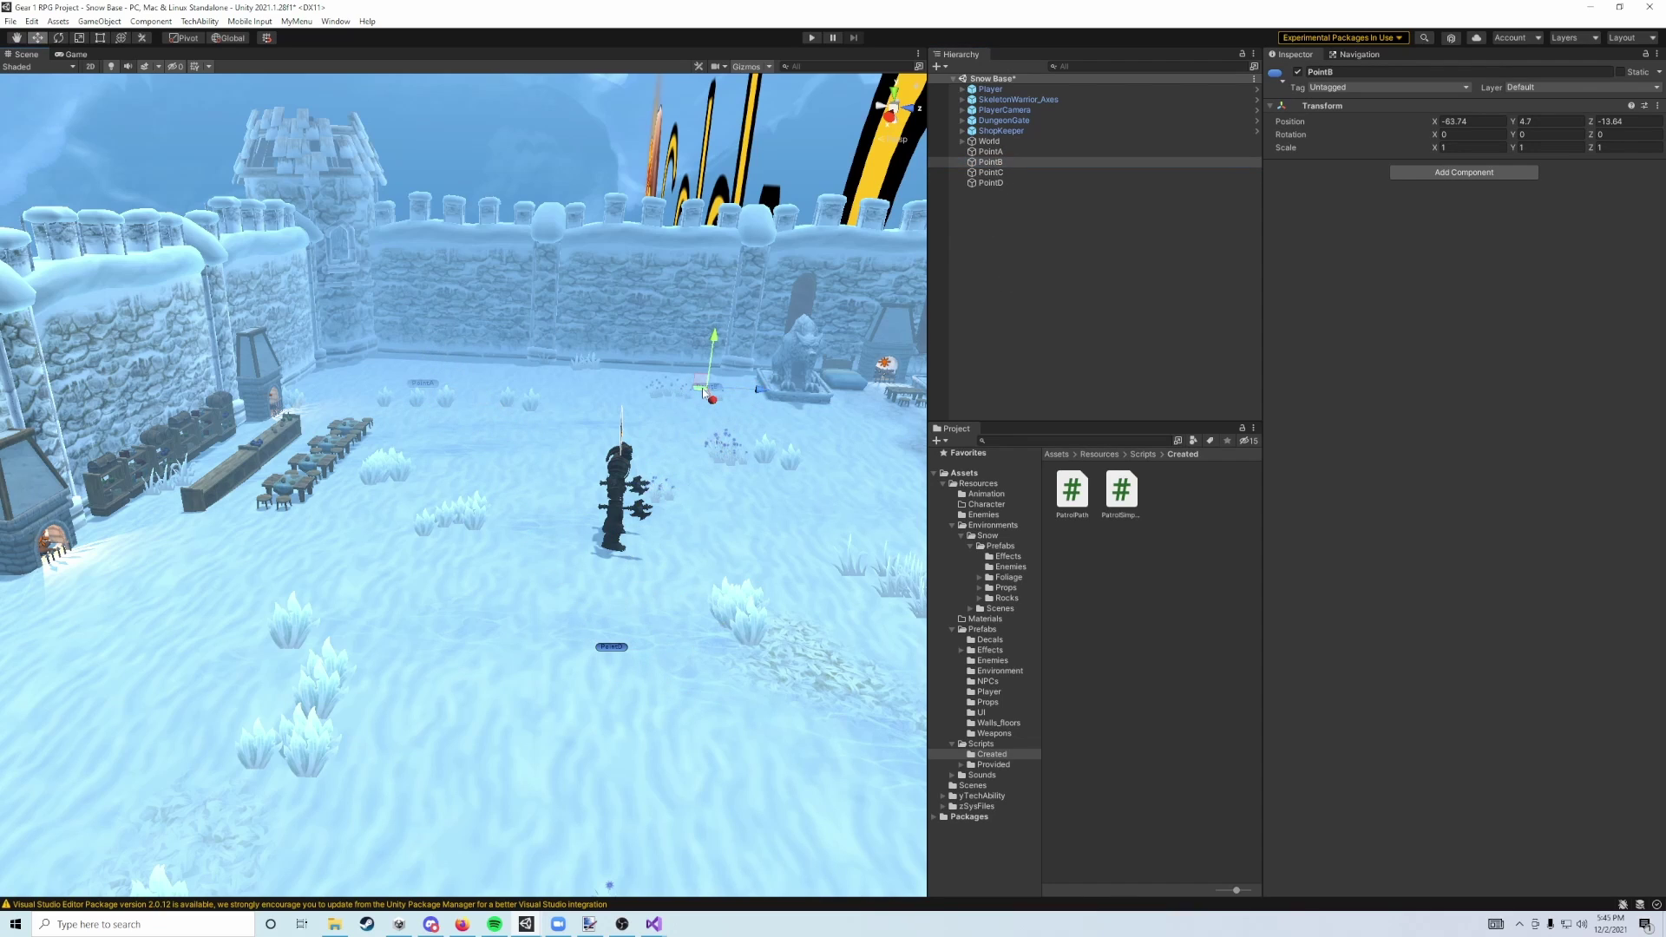
Step: Raise PointA slightly, and raise PointB to about Y 5.81, so that both sit above the snow
{"action": "left_click", "coordinate": [1006, 153]}
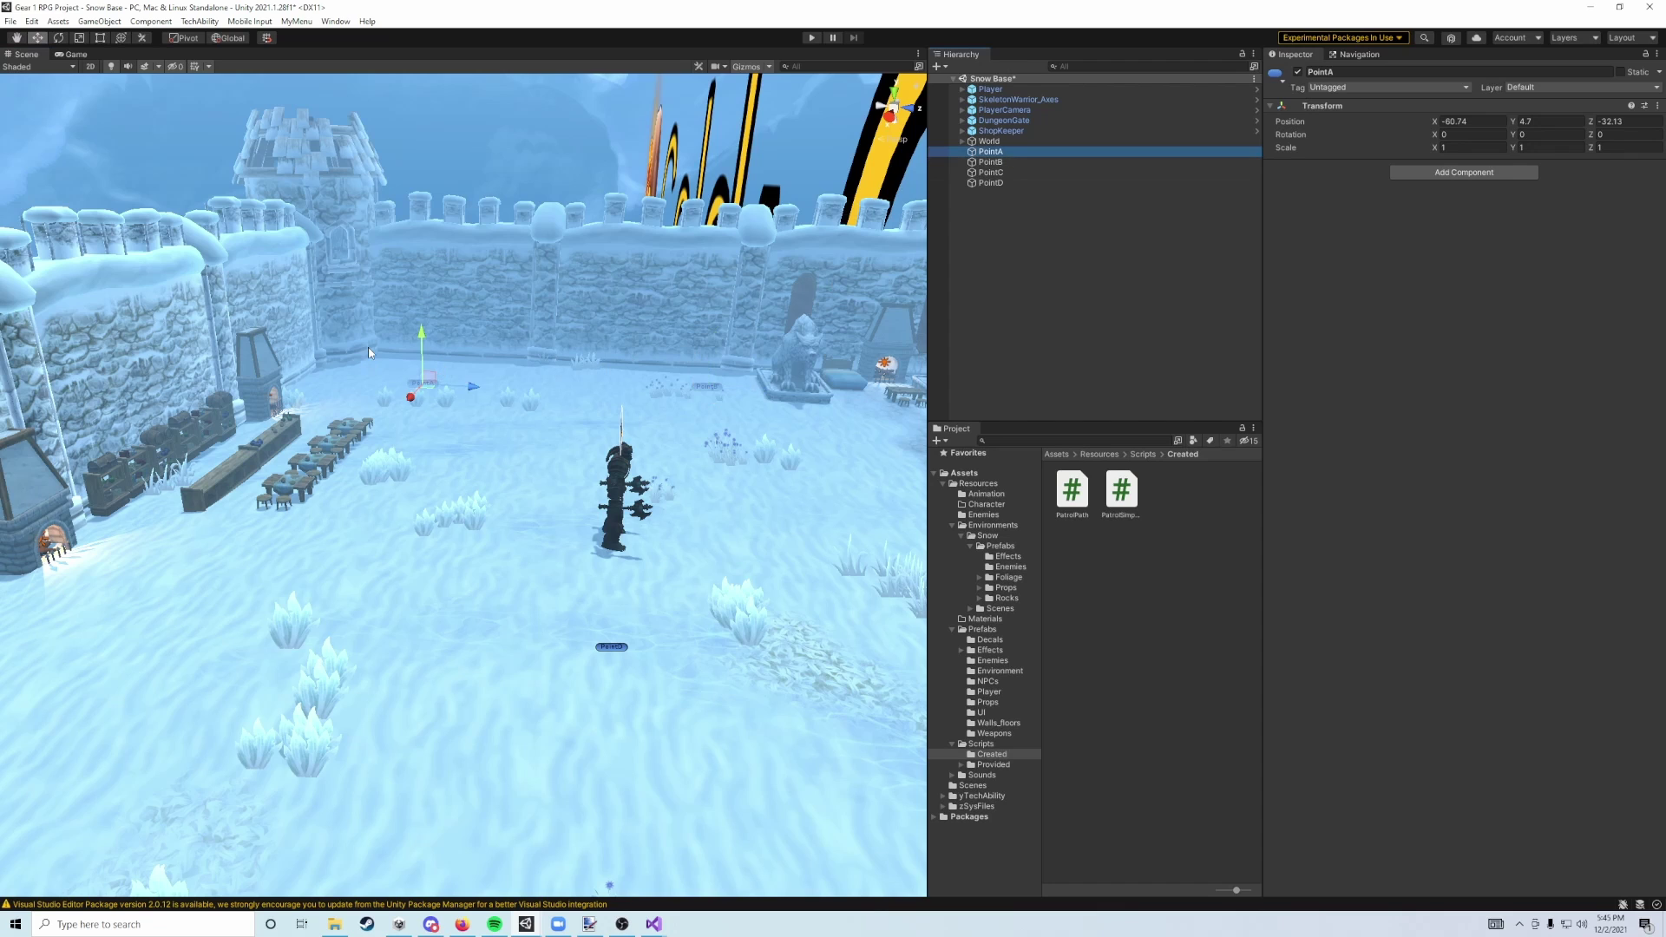
{"action": "left_click", "coordinate": [998, 162]}
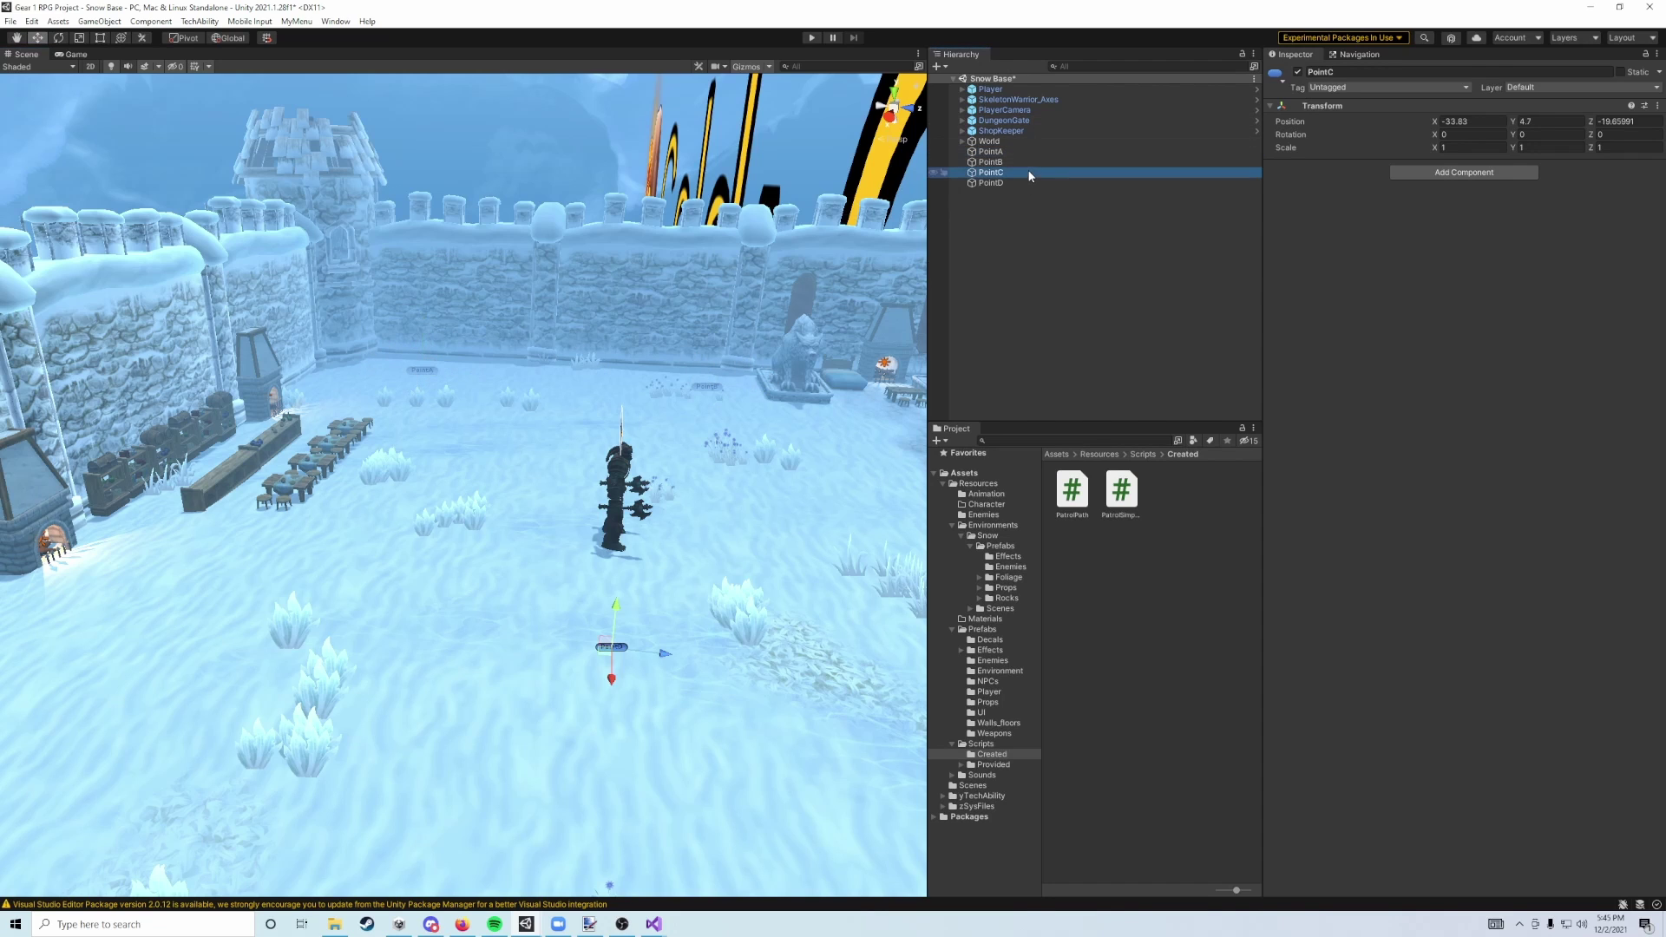
{"action": "left_click_drag", "start_coordinate": [718, 345], "coordinate": [723, 332]}
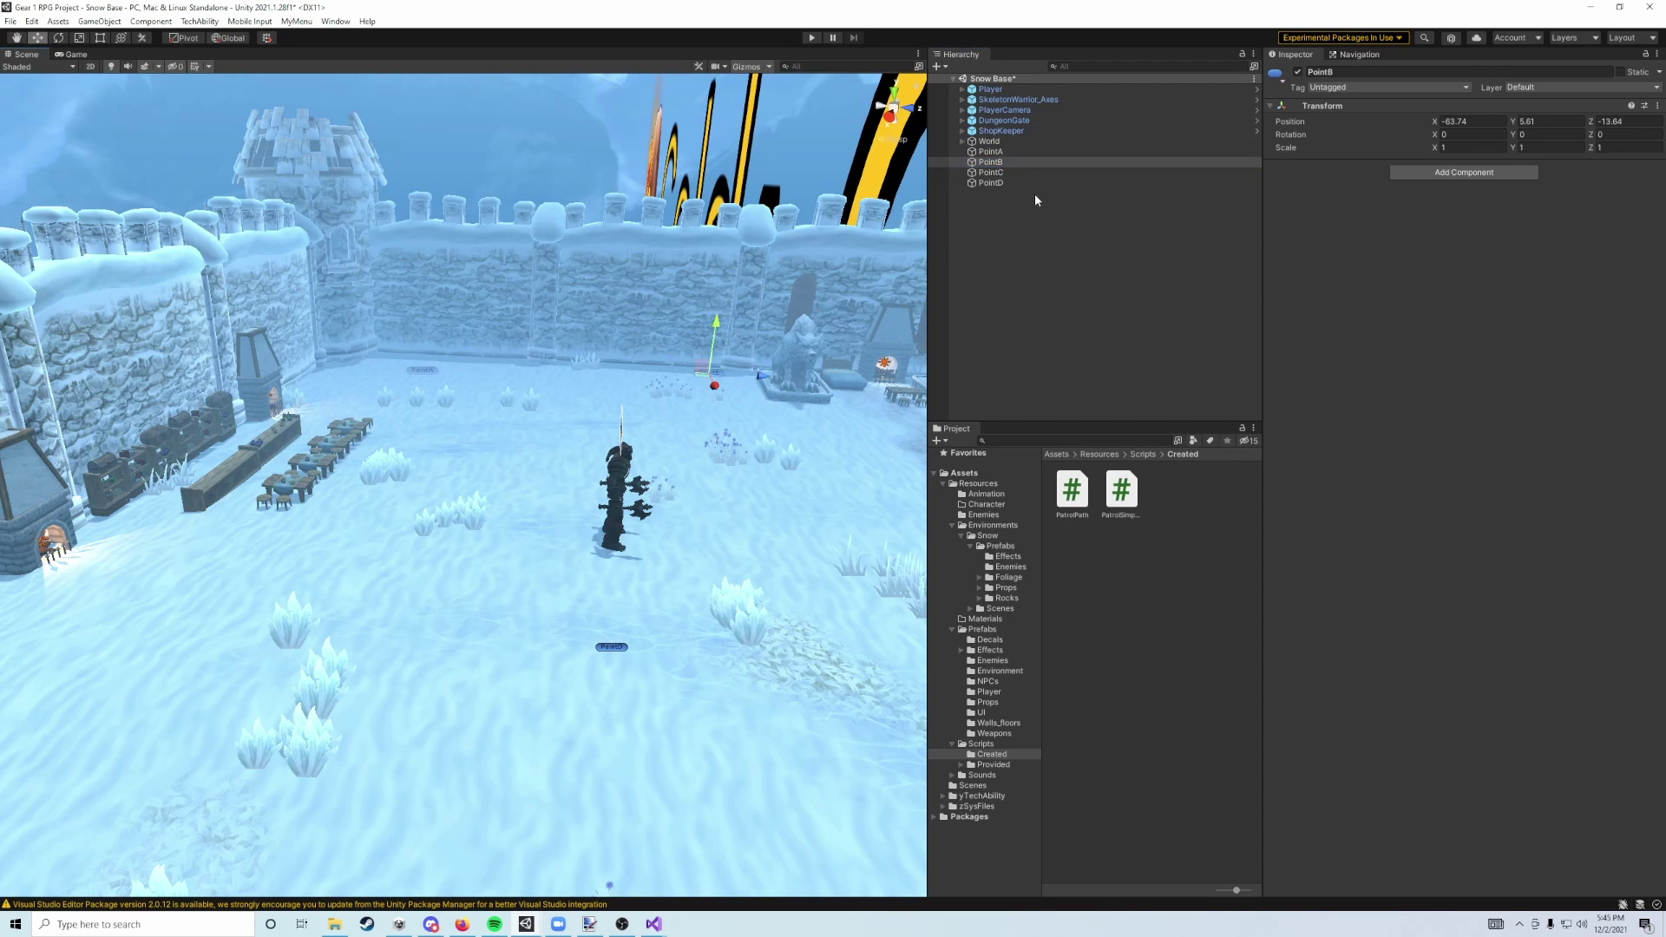
Step: Move PointC next to the dungeon gate and PointD onto the open snow across from it
{"action": "left_click", "coordinate": [1007, 173]}
{"action": "key", "text": "s"}
{"action": "right_click_drag", "start_coordinate": [725, 434], "coordinate": [681, 477]}
{"action": "left_click_drag", "start_coordinate": [643, 528], "coordinate": [334, 739]}
{"action": "left_click", "coordinate": [643, 514]}
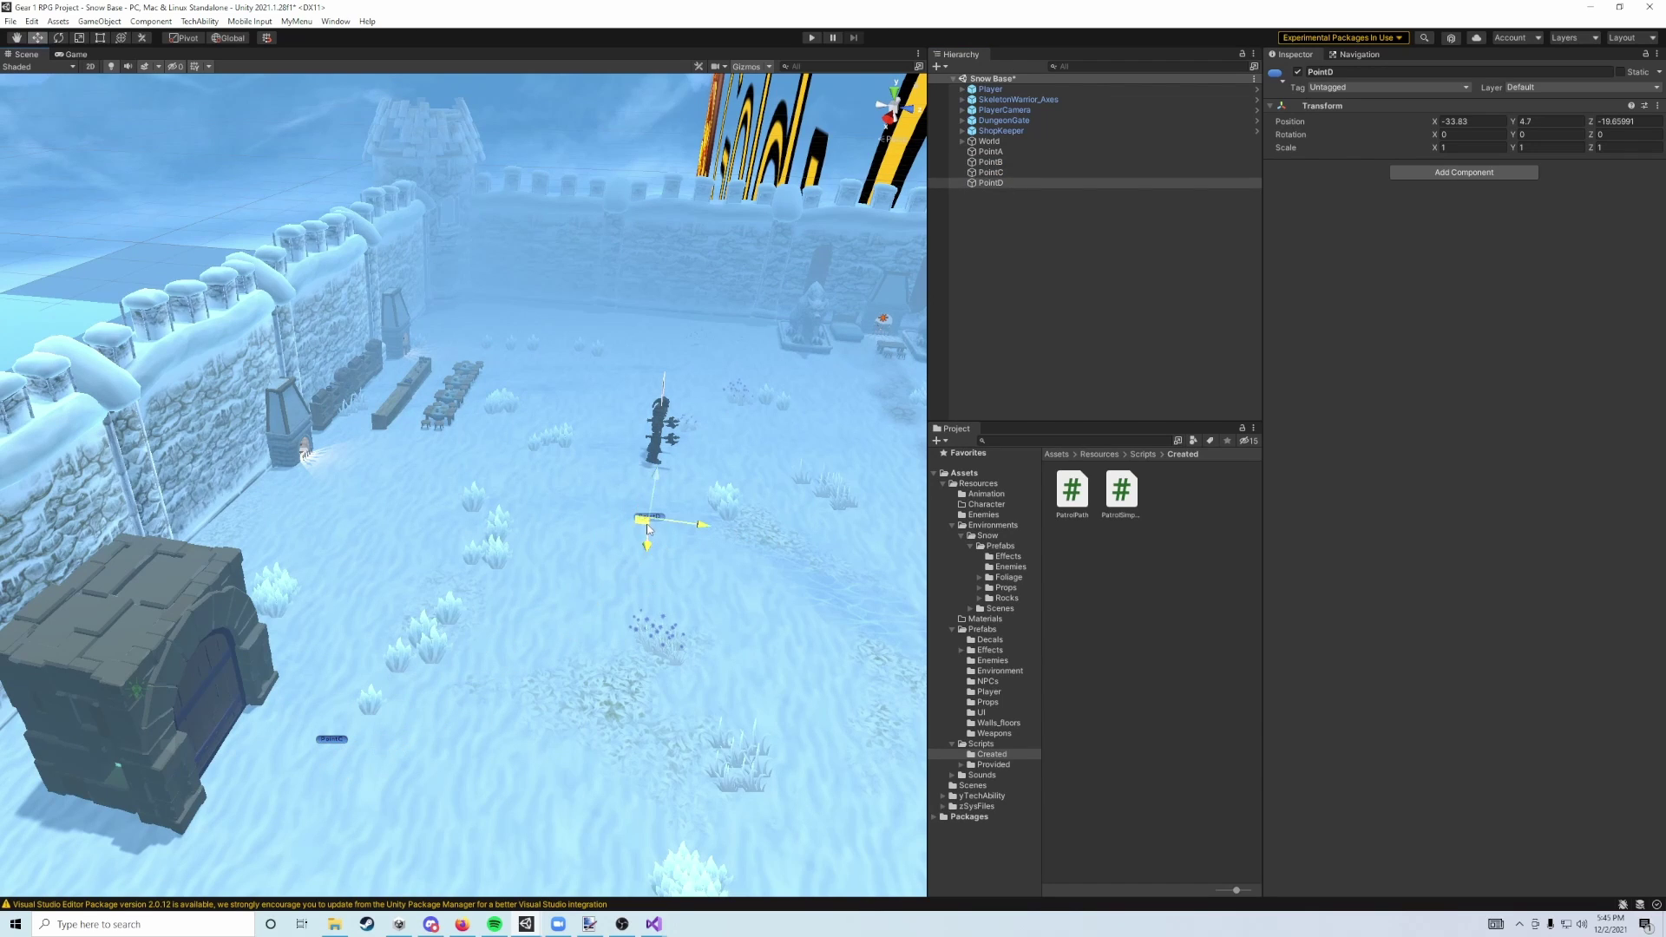
{"action": "left_click_drag", "start_coordinate": [664, 538], "coordinate": [694, 772]}
{"action": "right_click_drag", "start_coordinate": [694, 772], "coordinate": [598, 745]}
Step: Set the Path array size of SkeletonWarrior_Axes' Patrol Path script to 4 and expand its elements
{"action": "left_click", "coordinate": [1028, 101]}
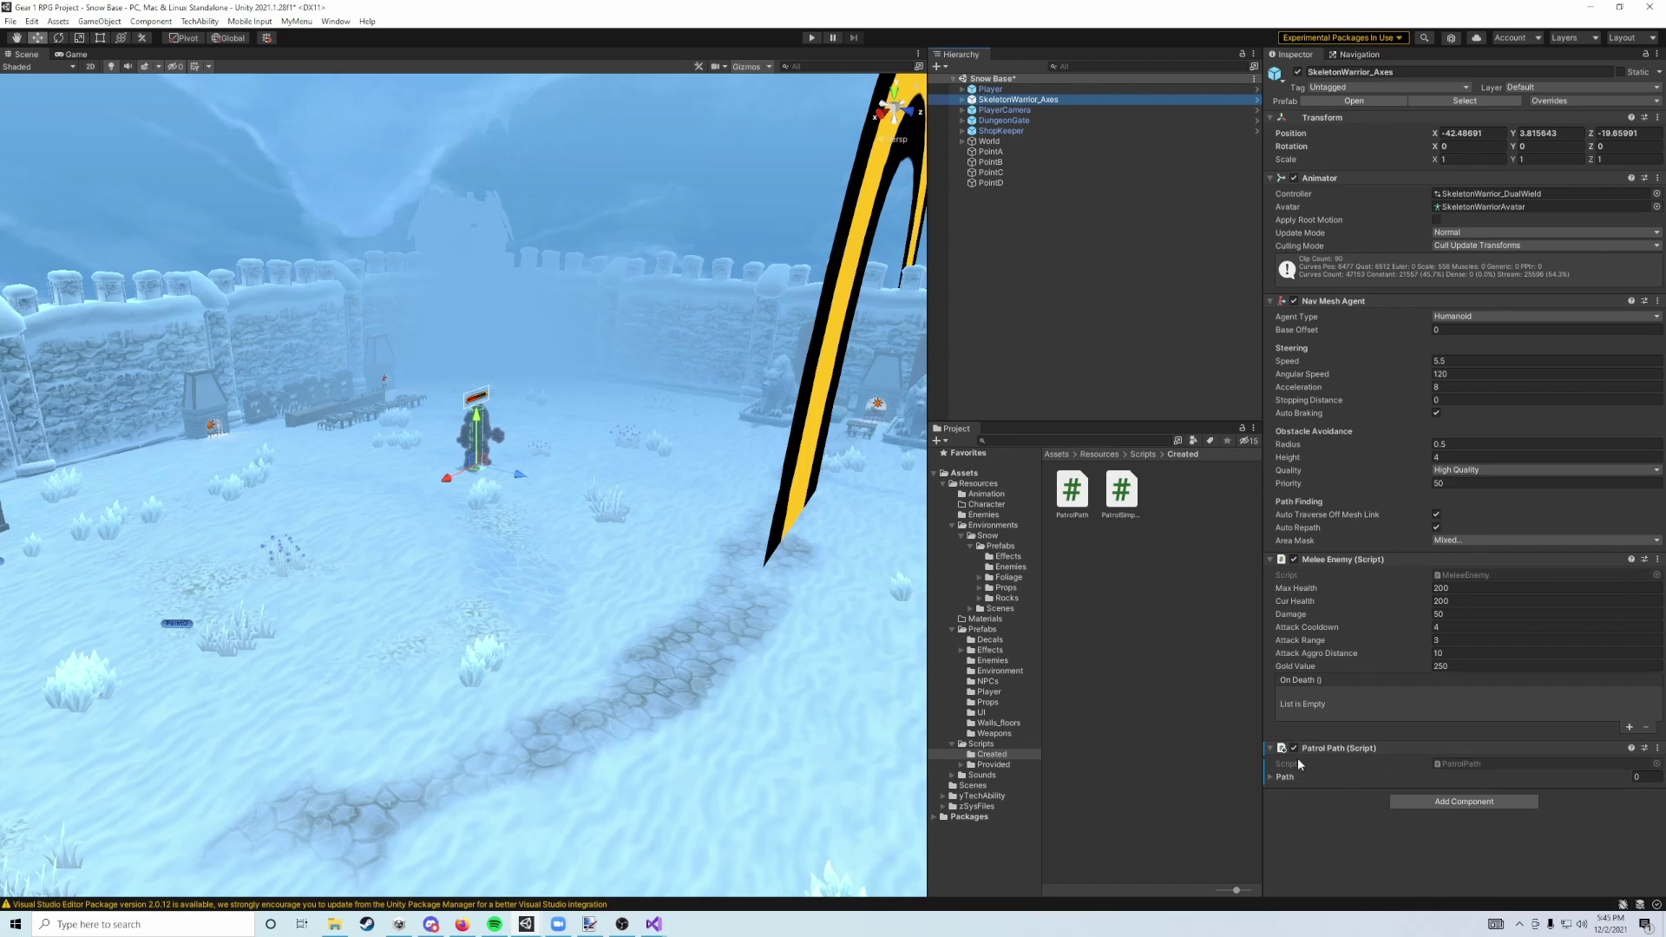
{"action": "left_click", "coordinate": [1637, 777]}
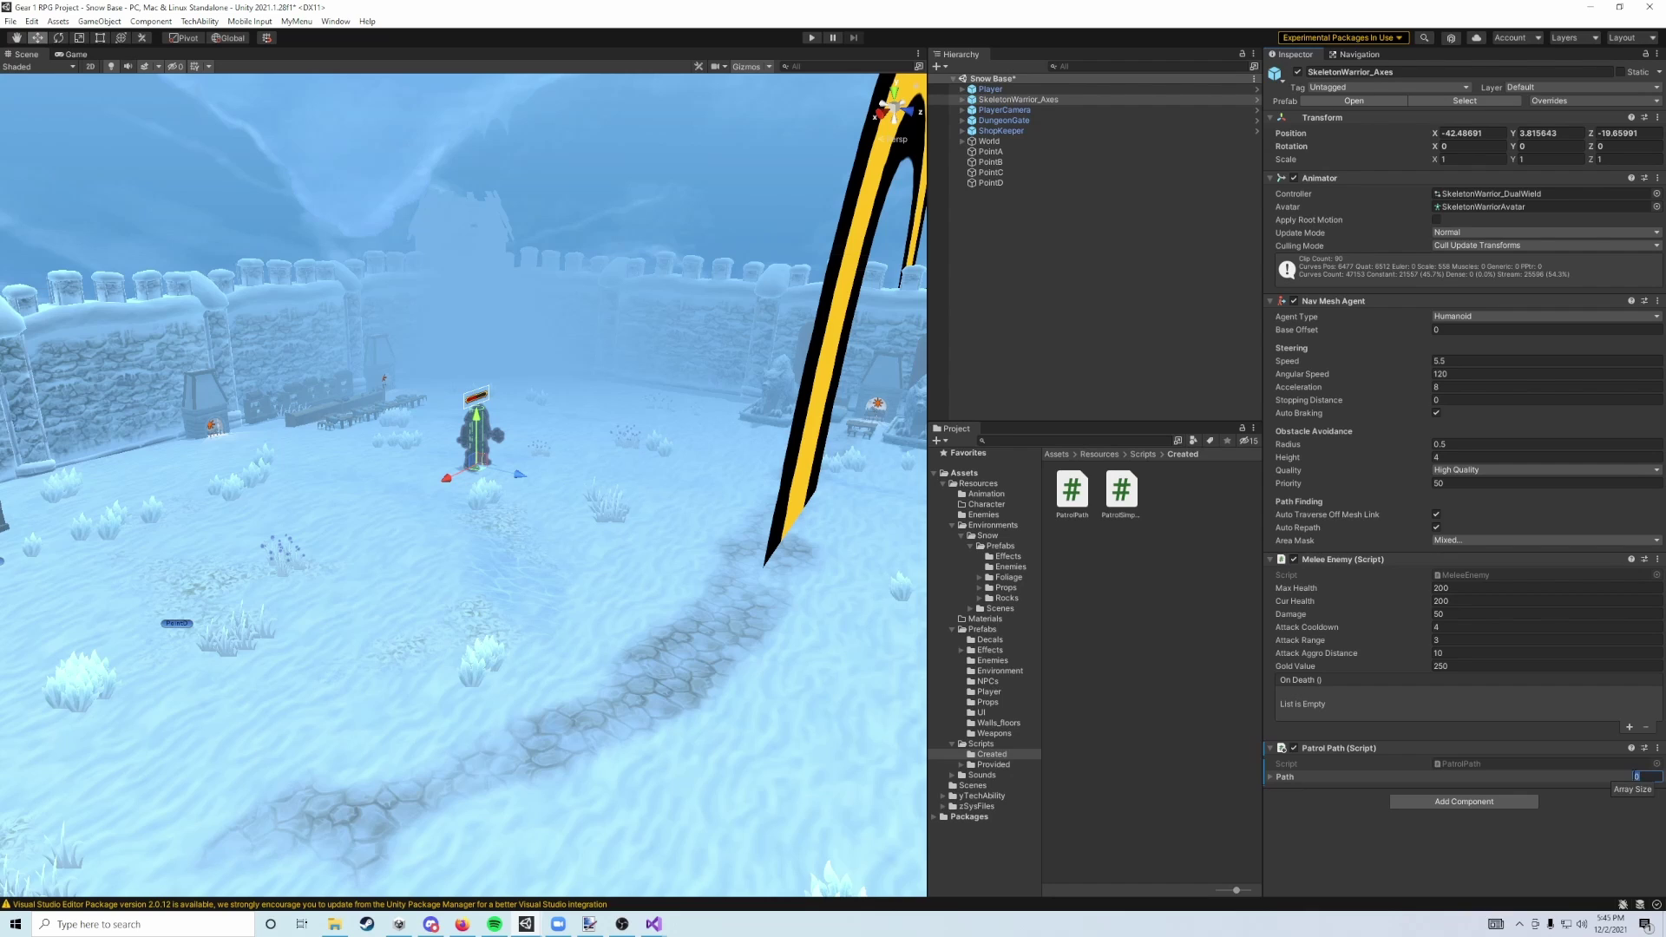
{"action": "right_click_drag", "start_coordinate": [460, 483], "coordinate": [455, 480]}
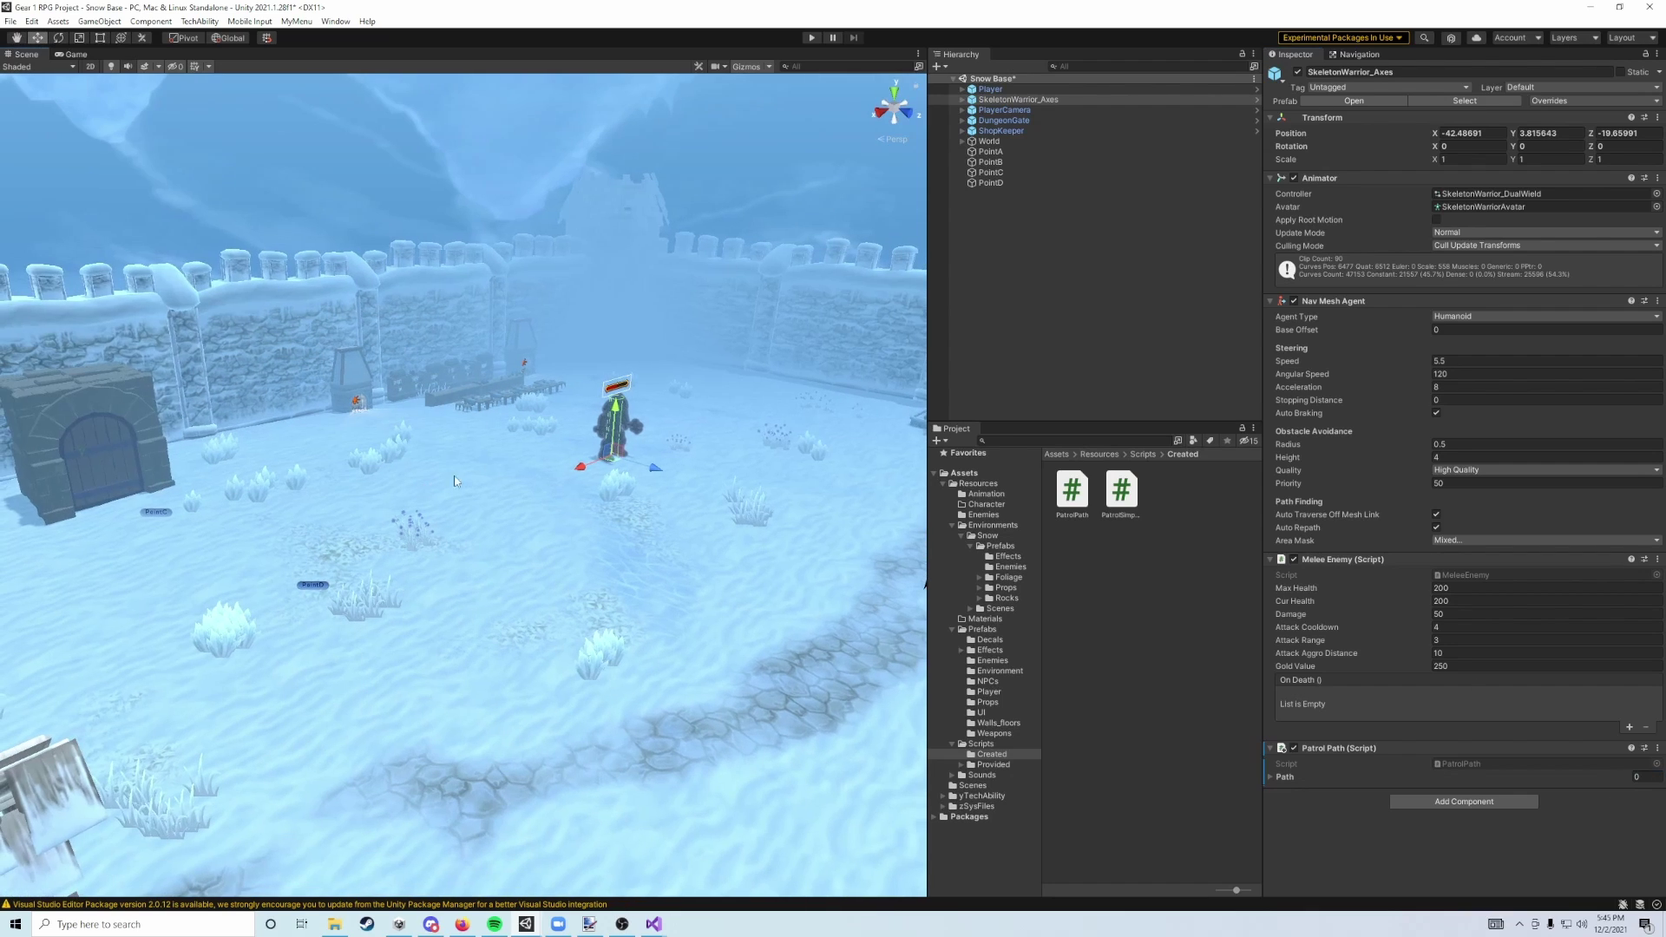
{"action": "left_click", "coordinate": [1651, 777]}
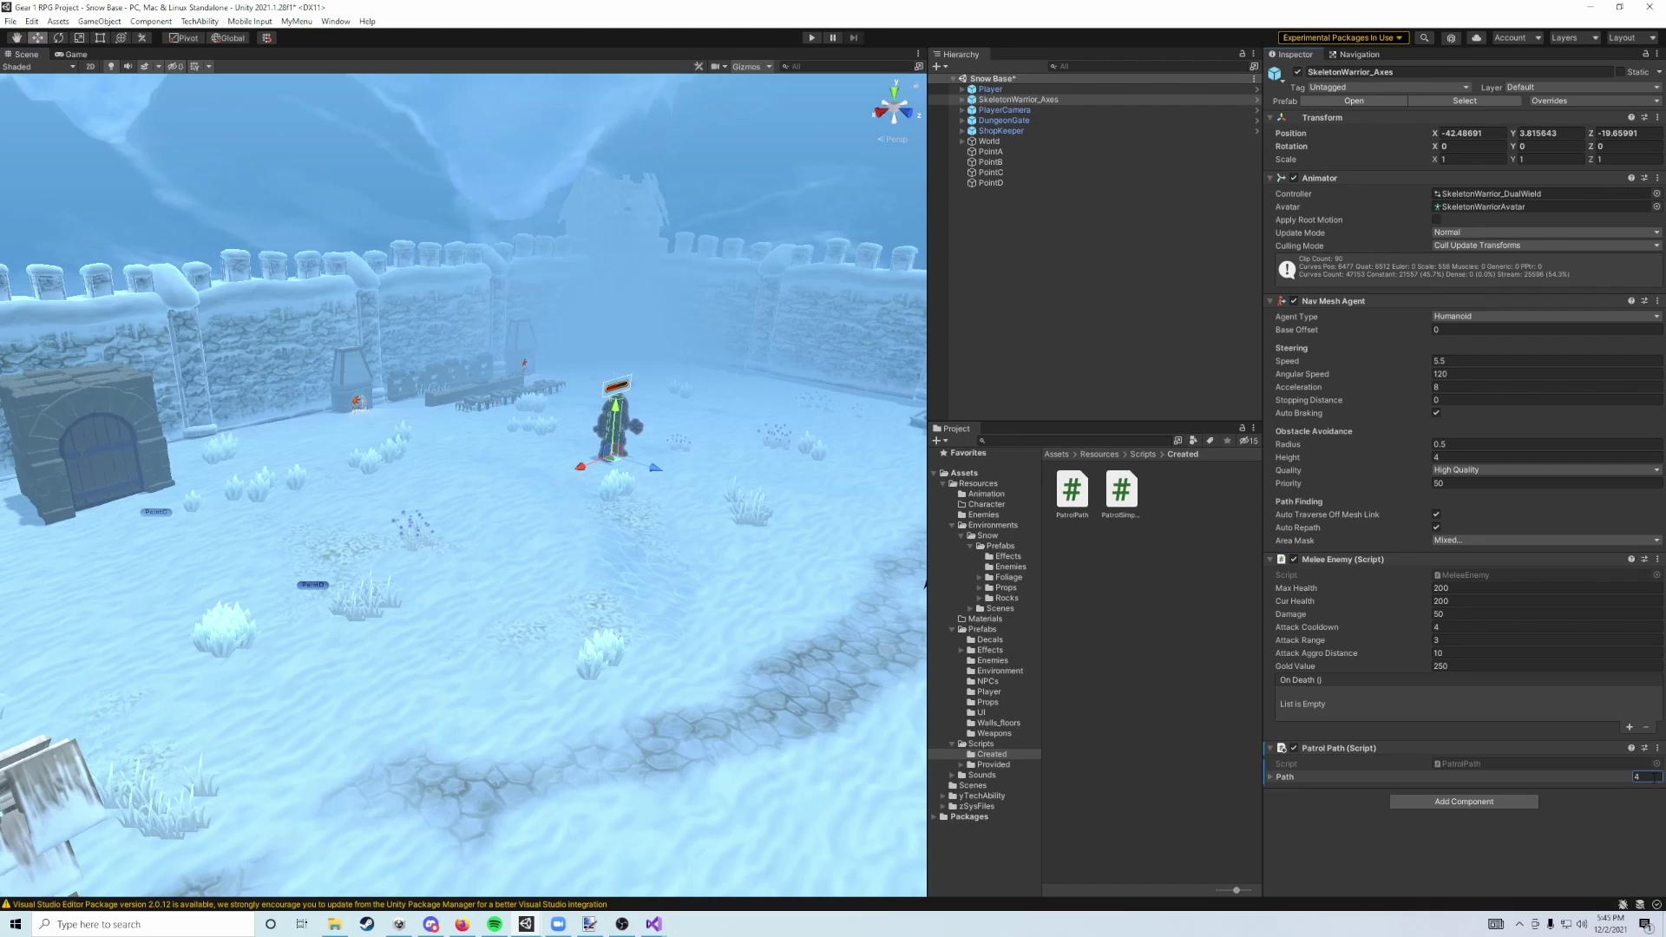
{"action": "left_click", "coordinate": [1271, 777]}
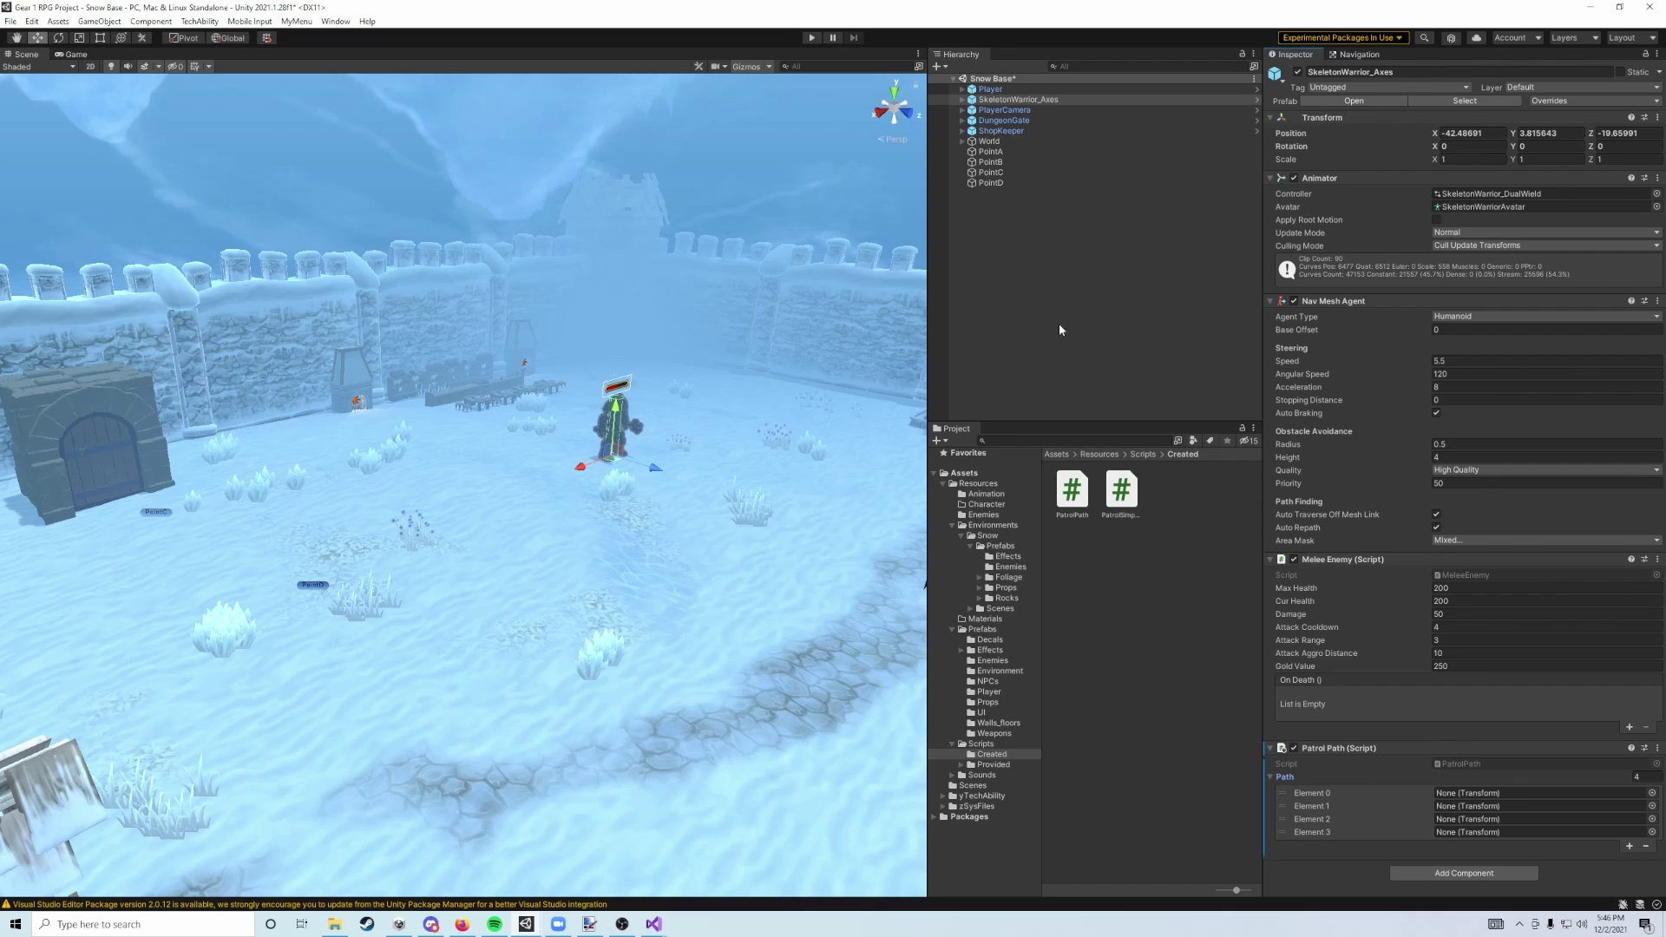
Step: Assign PointA, PointB, PointC and PointD to Path elements 0 to 3 in that order
{"action": "left_click_drag", "start_coordinate": [1000, 152], "coordinate": [1502, 798]}
{"action": "left_click_drag", "start_coordinate": [991, 162], "coordinate": [1472, 810]}
{"action": "left_click_drag", "start_coordinate": [996, 173], "coordinate": [1484, 819]}
{"action": "left_click_drag", "start_coordinate": [991, 182], "coordinate": [1490, 833]}
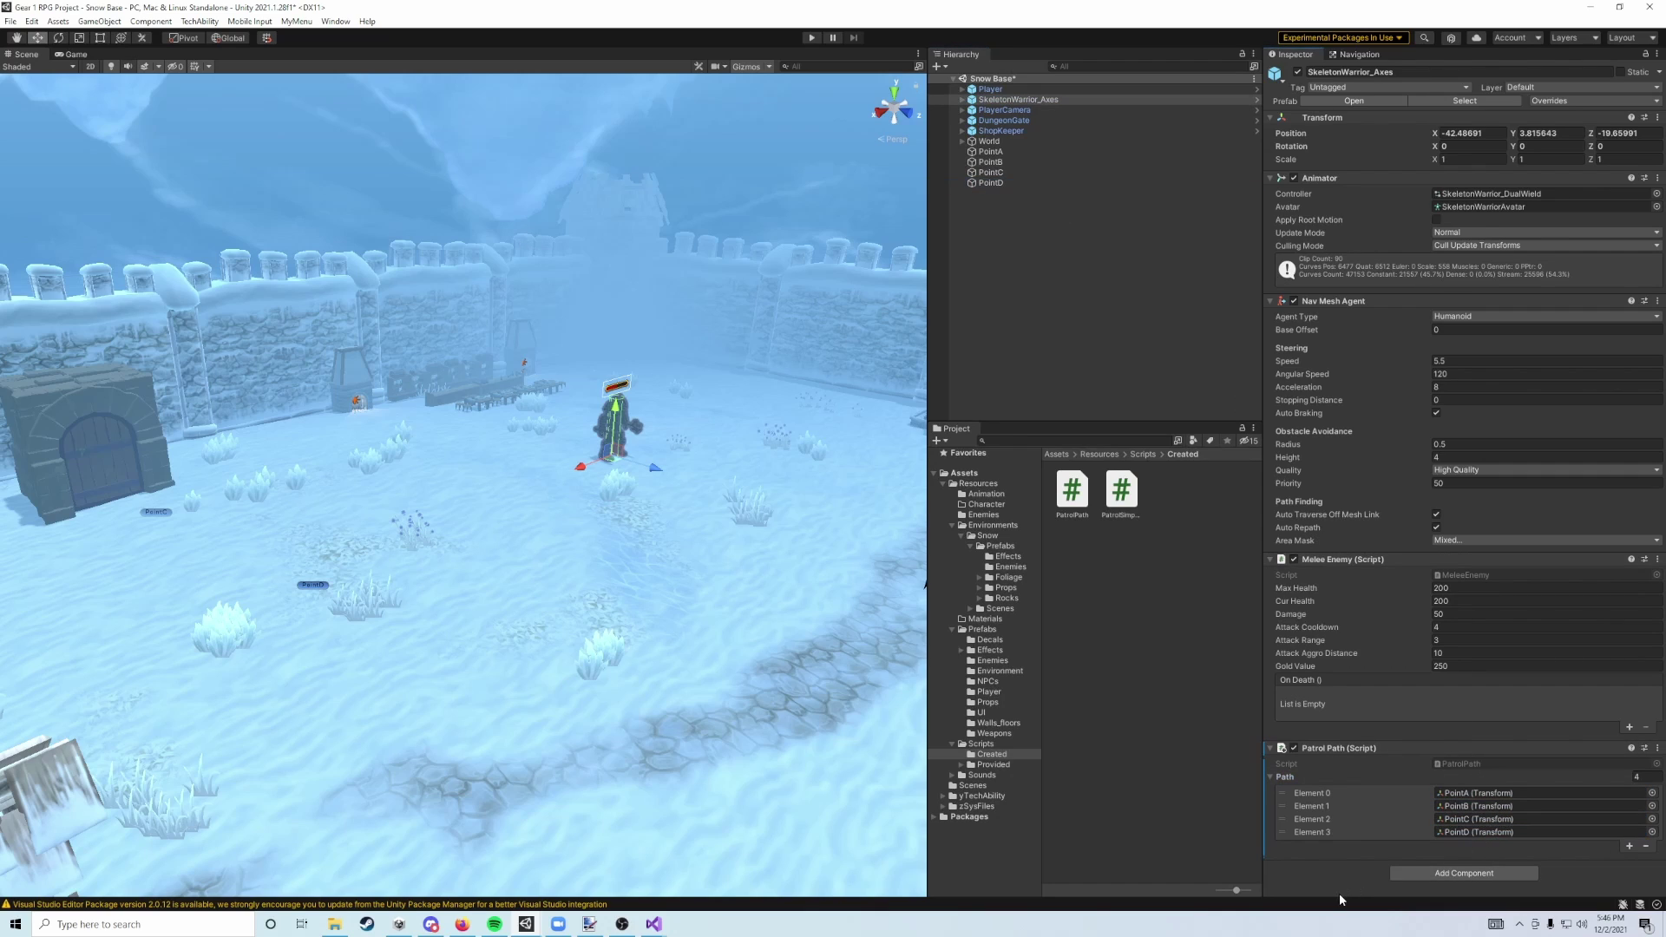
Step: Play-test the skeleton warrior's patrol, stop the game and save the scene
{"action": "left_click", "coordinate": [807, 39]}
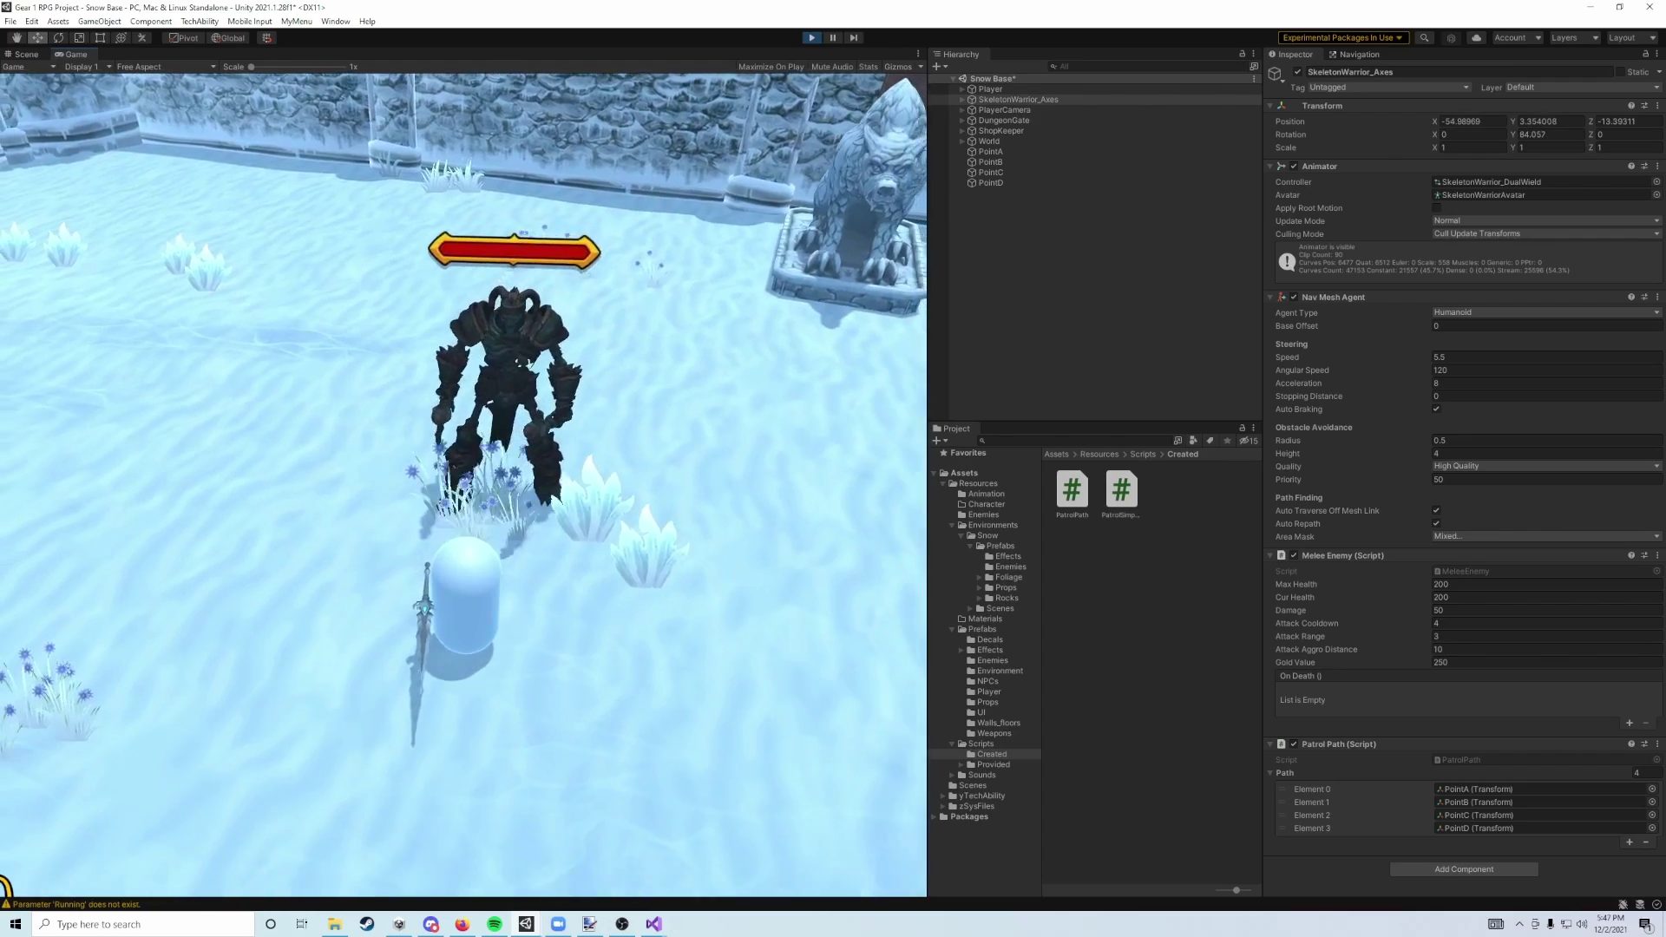
{"action": "left_click", "coordinate": [810, 39]}
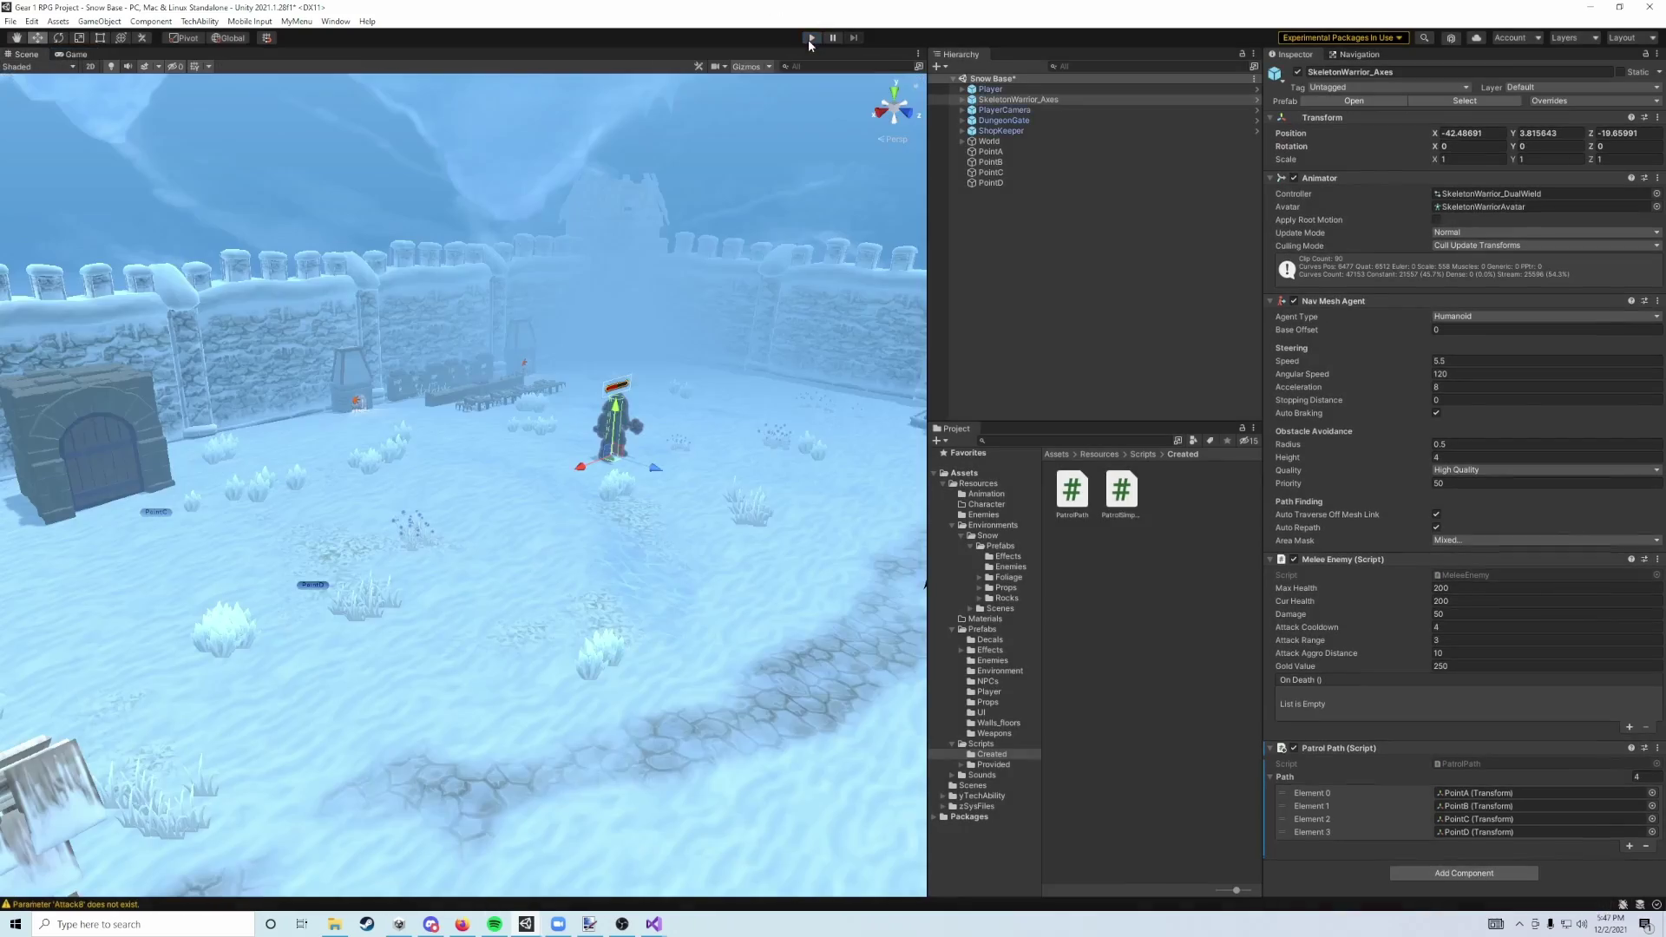
{"action": "right_click_drag", "start_coordinate": [821, 323], "coordinate": [1023, 302]}
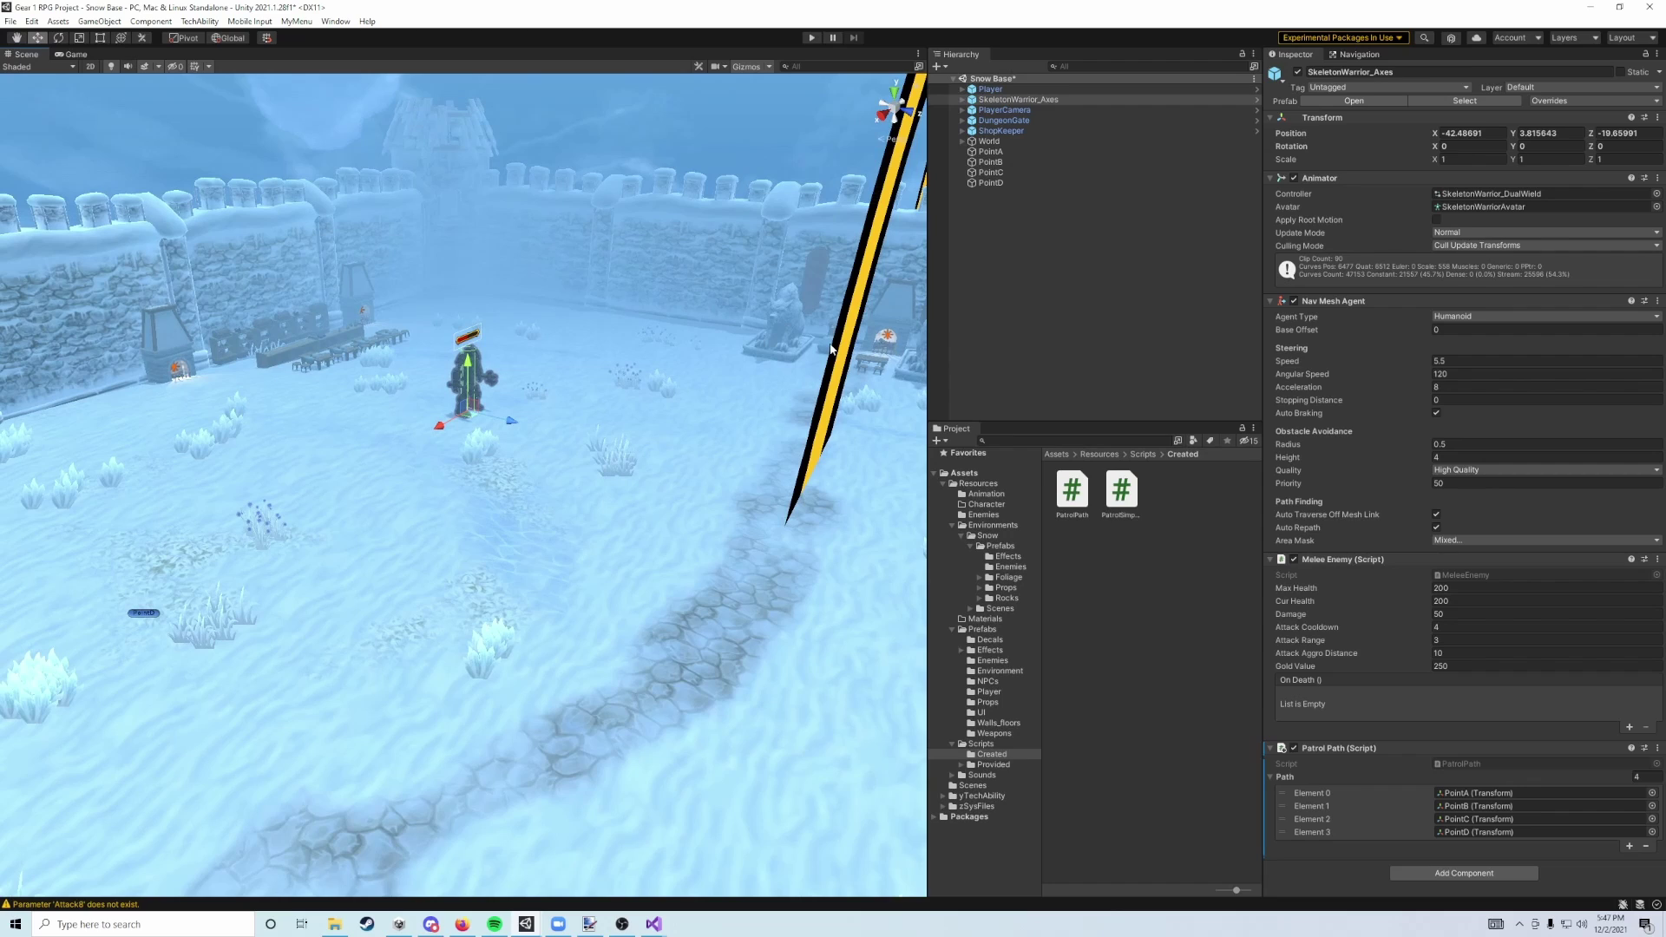
{"action": "key", "text": "ctrl+s"}
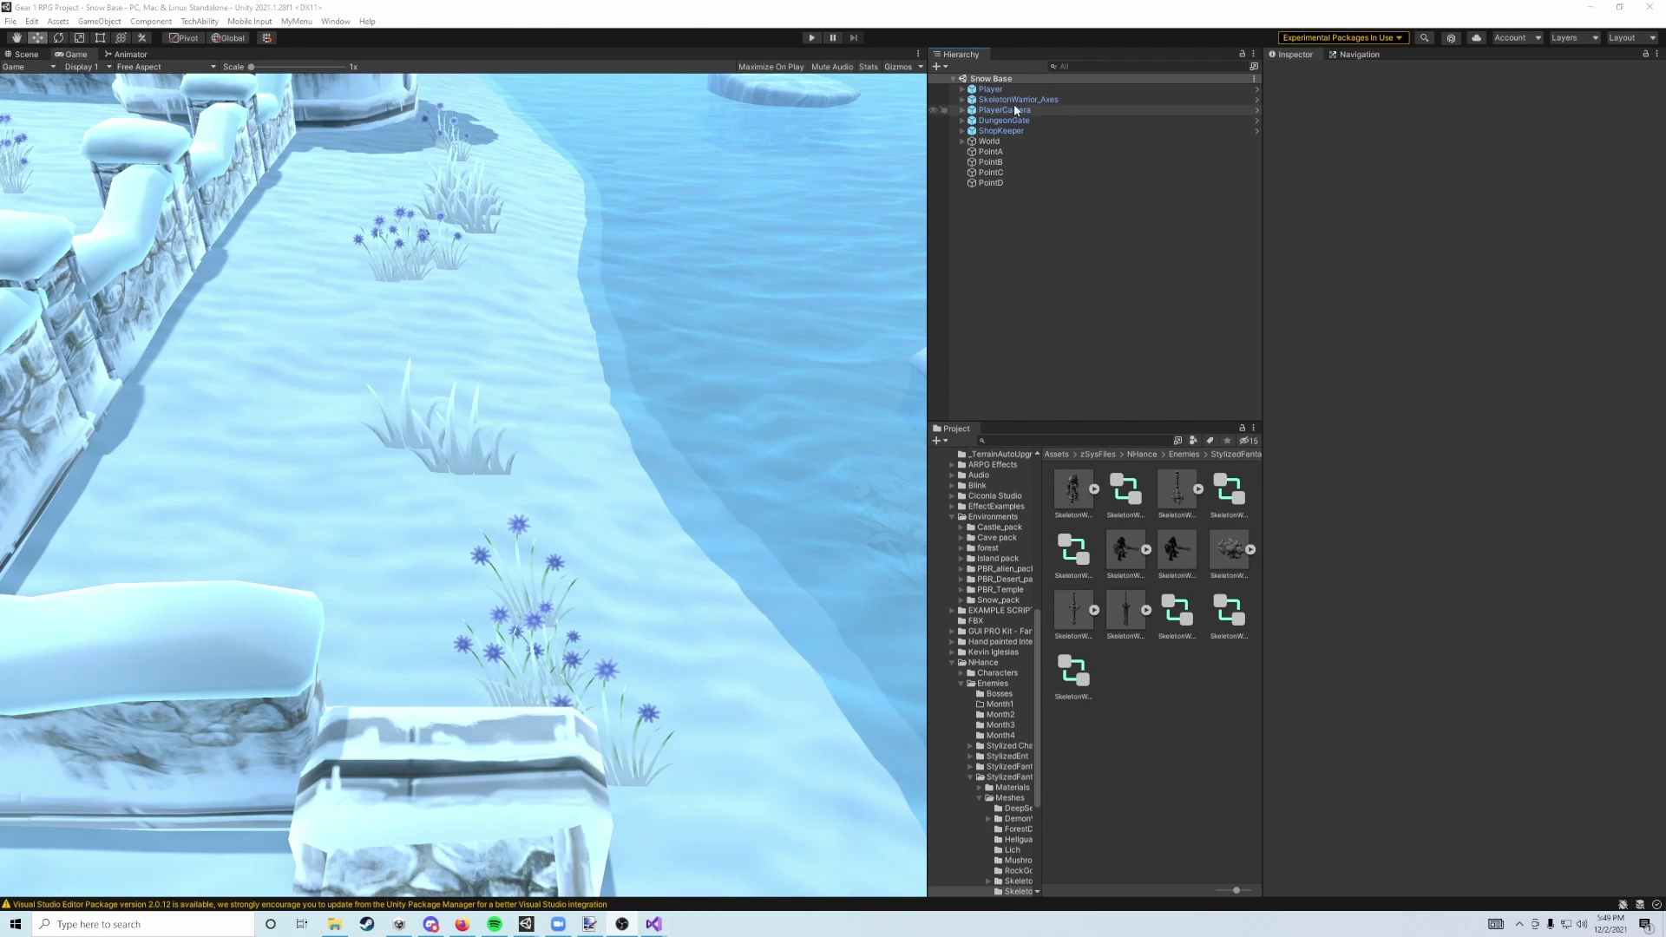
Step: Open the SkeletonWarrior_Axes prefab for editing
{"action": "left_click", "coordinate": [1085, 99]}
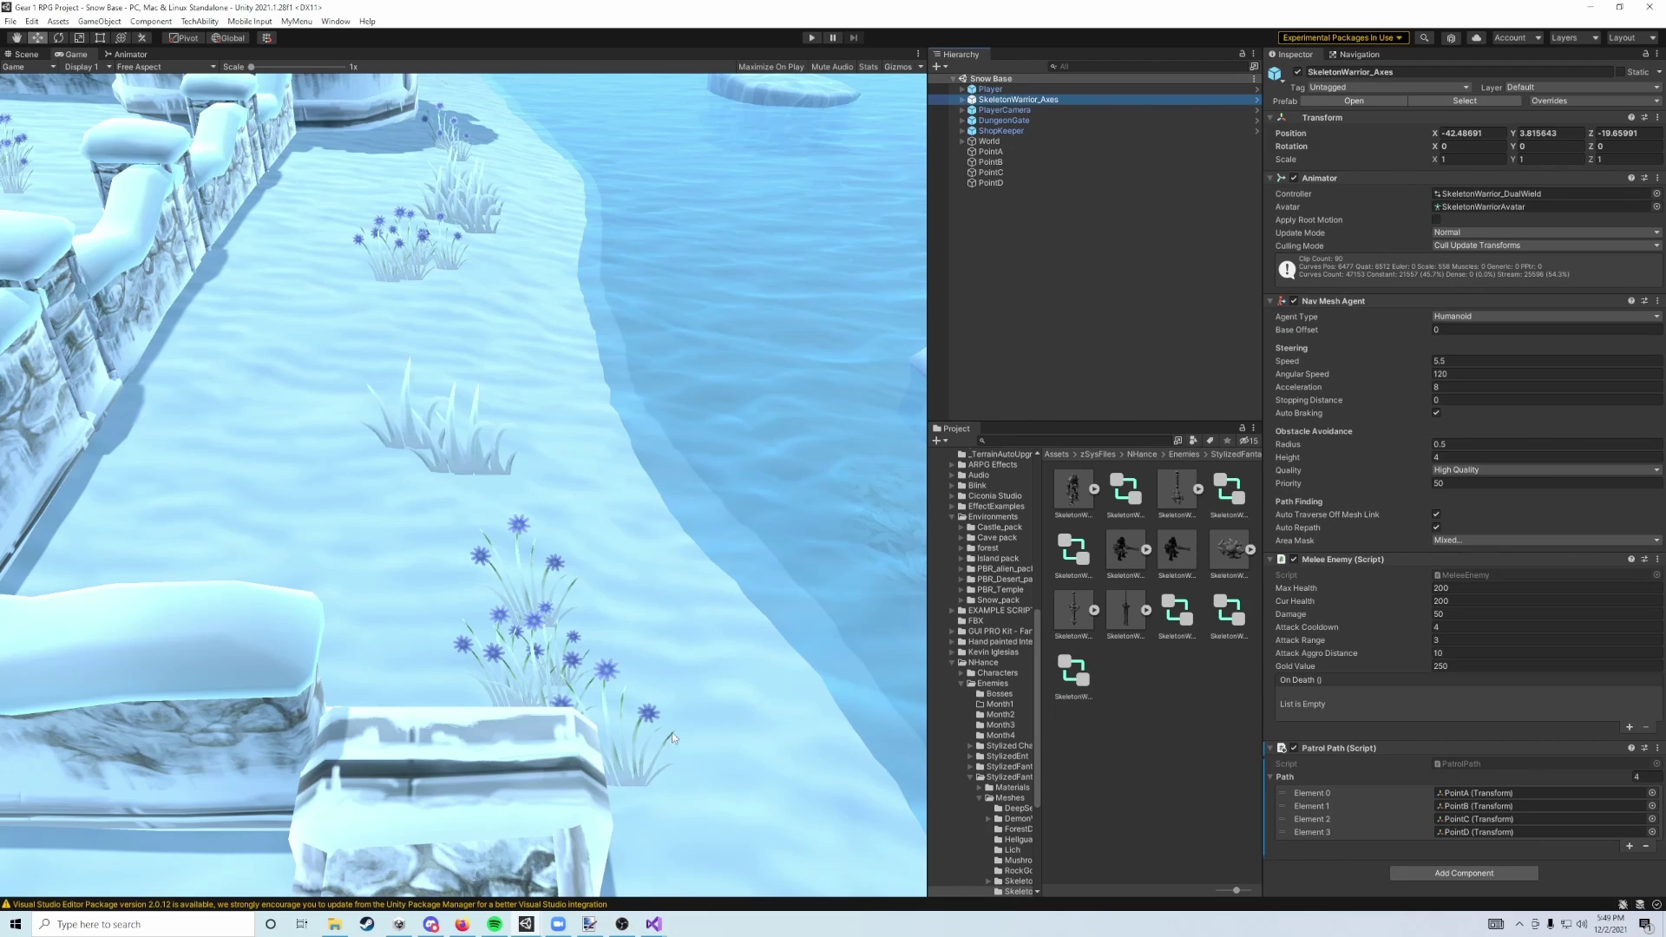
{"action": "left_click", "coordinate": [657, 466]}
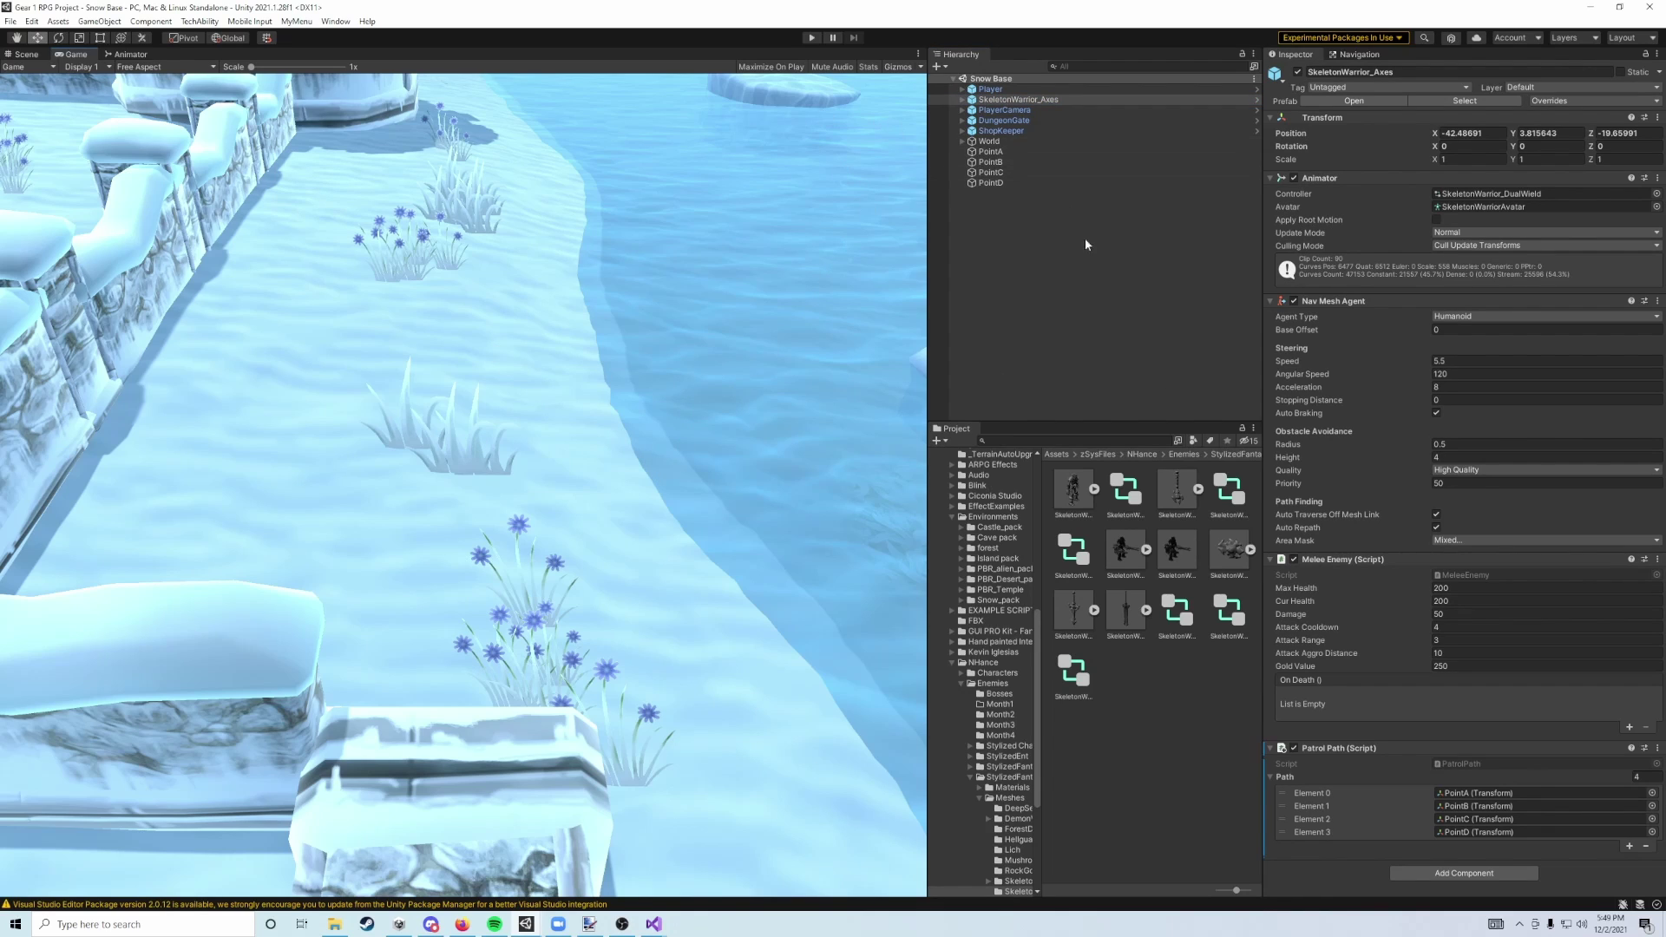
{"action": "right_click", "coordinate": [1020, 266]}
{"action": "left_click", "coordinate": [1531, 193]}
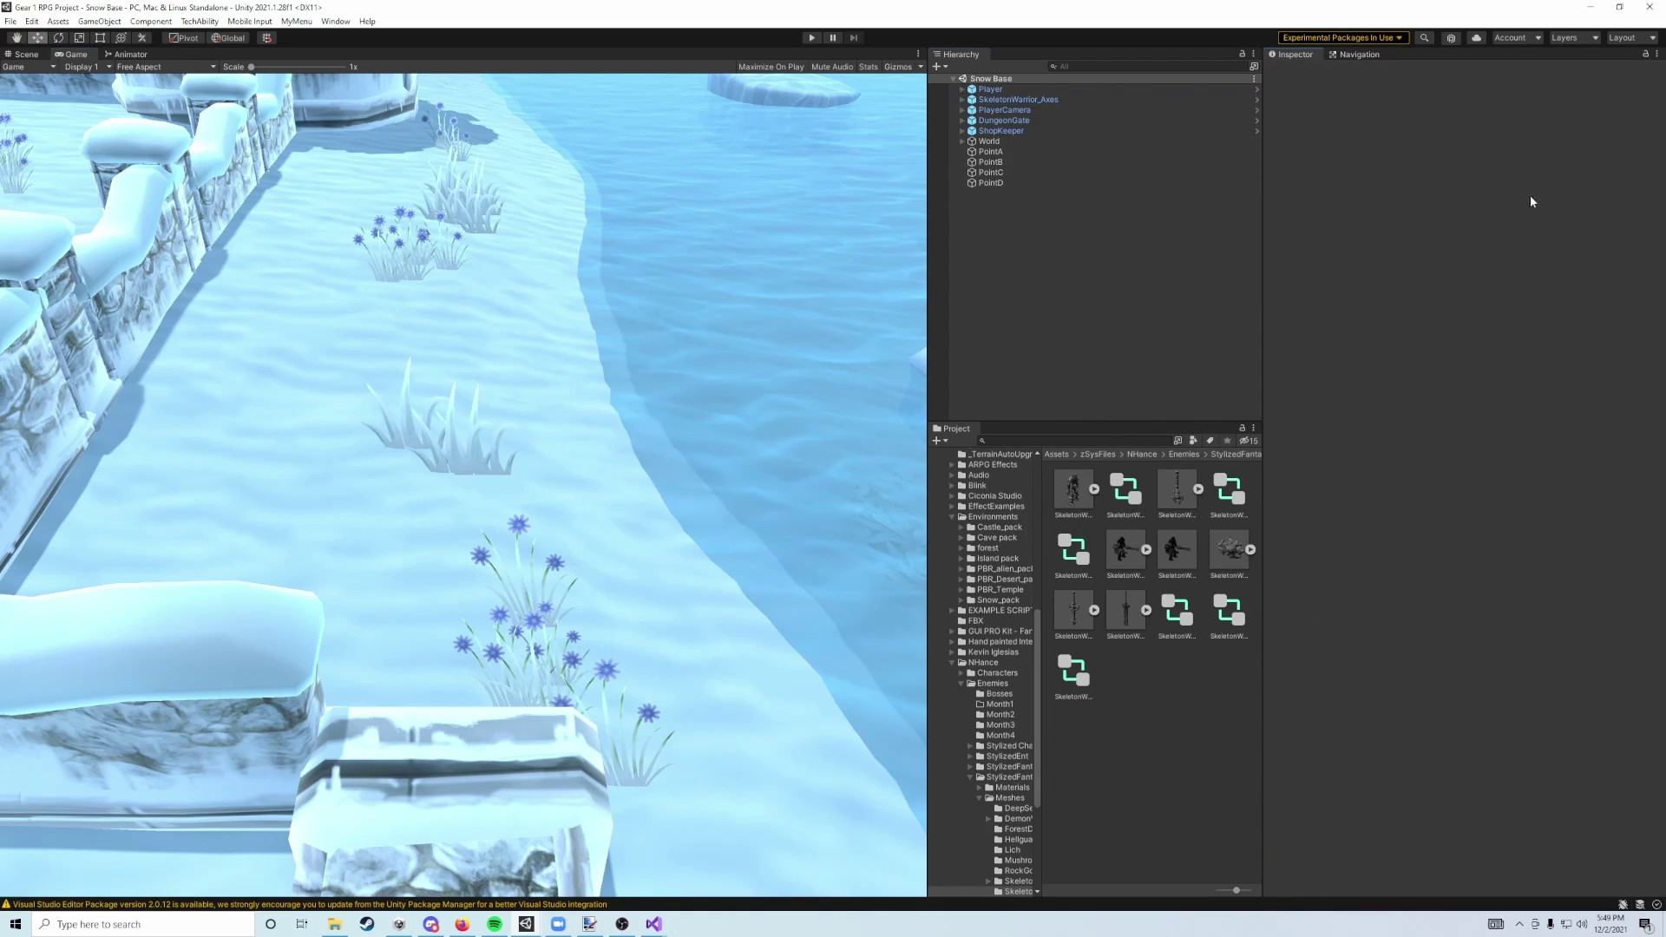
{"action": "left_click", "coordinate": [998, 99]}
{"action": "left_click", "coordinate": [1356, 102]}
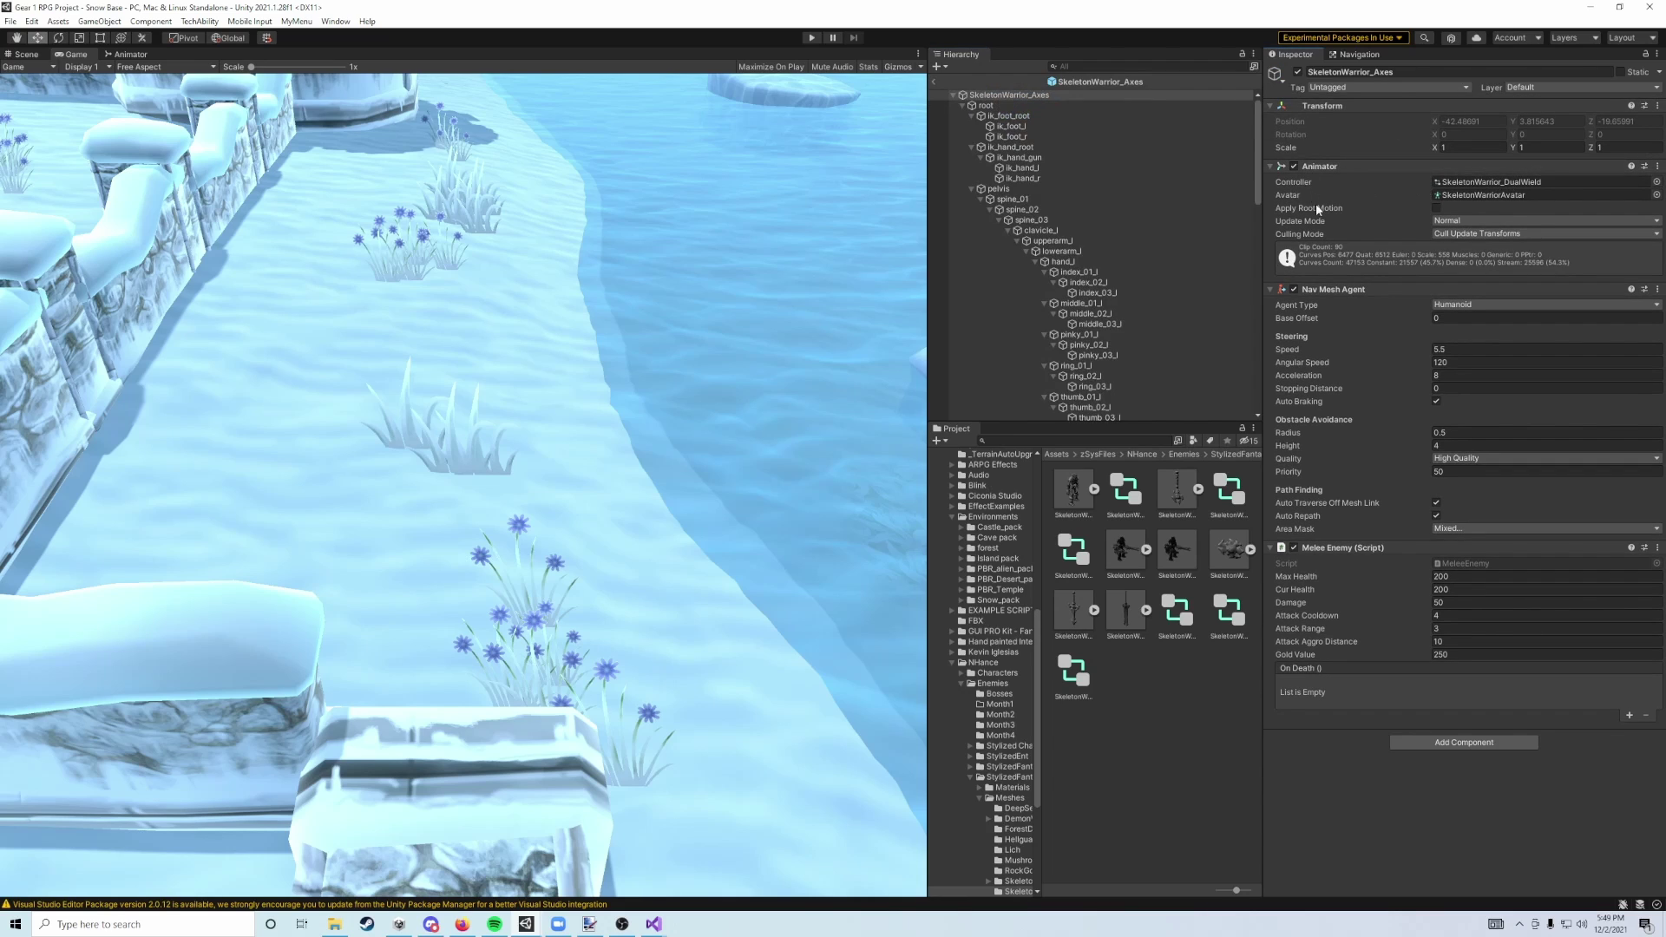
Step: Open the prefab's SkeletonWarrior_DualWield animator controller and examine its states and the Running parameter
{"action": "double_click", "coordinate": [1498, 181]}
{"action": "scroll", "coordinate": [740, 313], "scroll_direction": "up", "scroll_amount": 4}
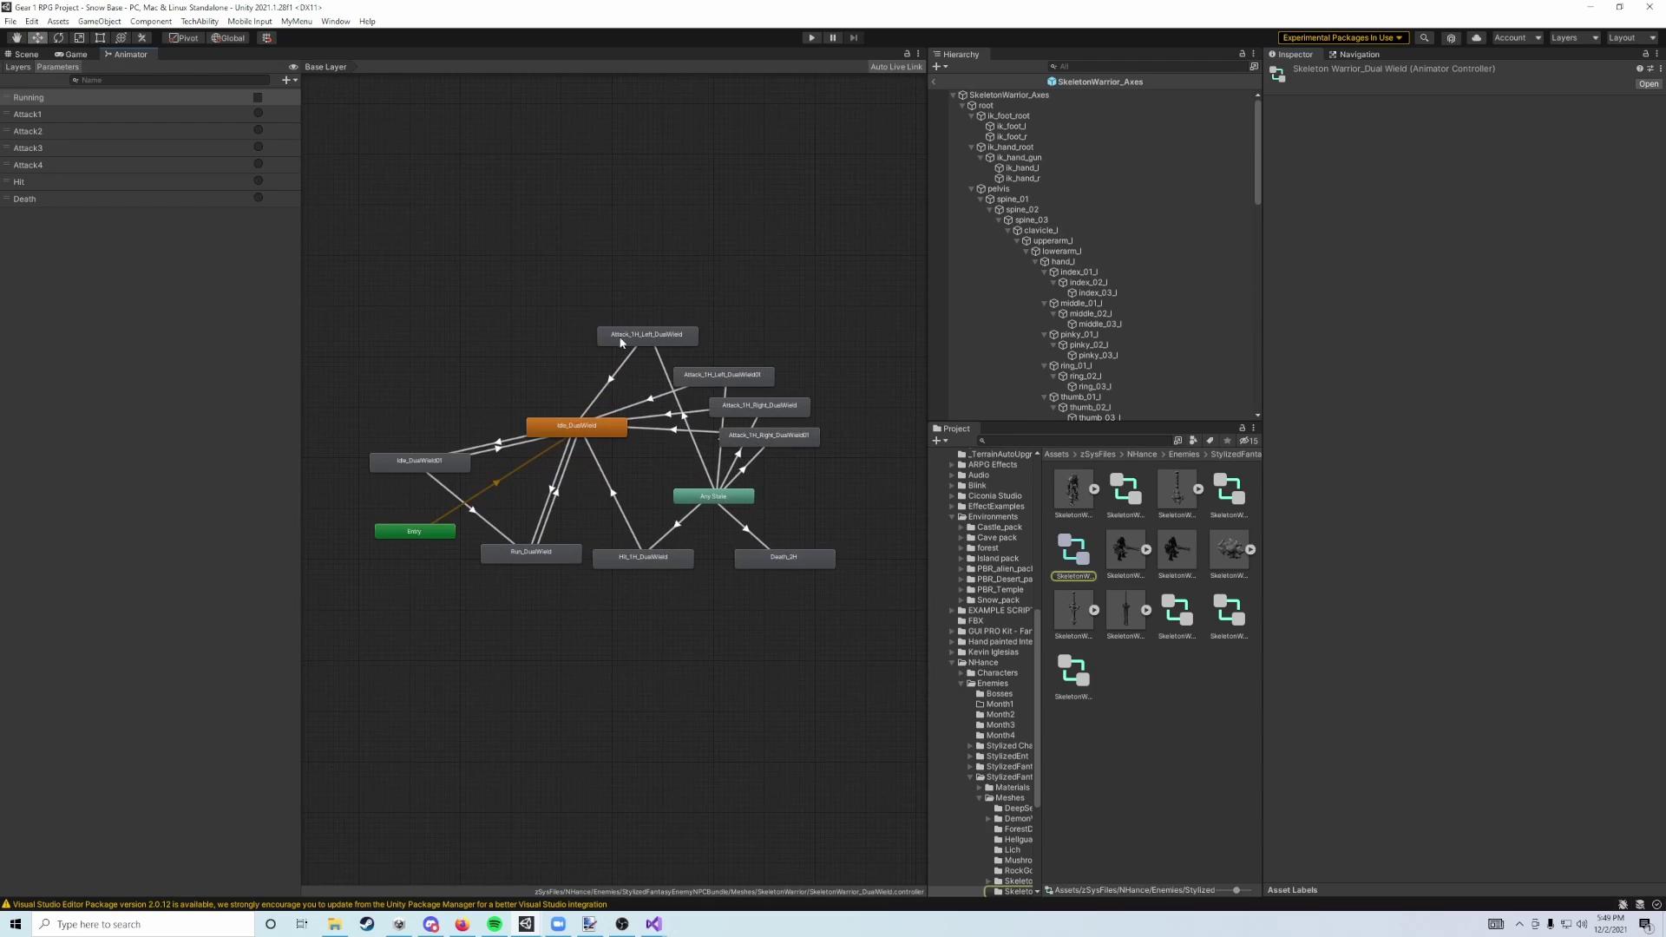
{"action": "scroll", "coordinate": [471, 458], "scroll_direction": "down", "scroll_amount": 1}
{"action": "scroll", "coordinate": [662, 429], "scroll_direction": "up", "scroll_amount": 2}
{"action": "left_click", "coordinate": [50, 103]}
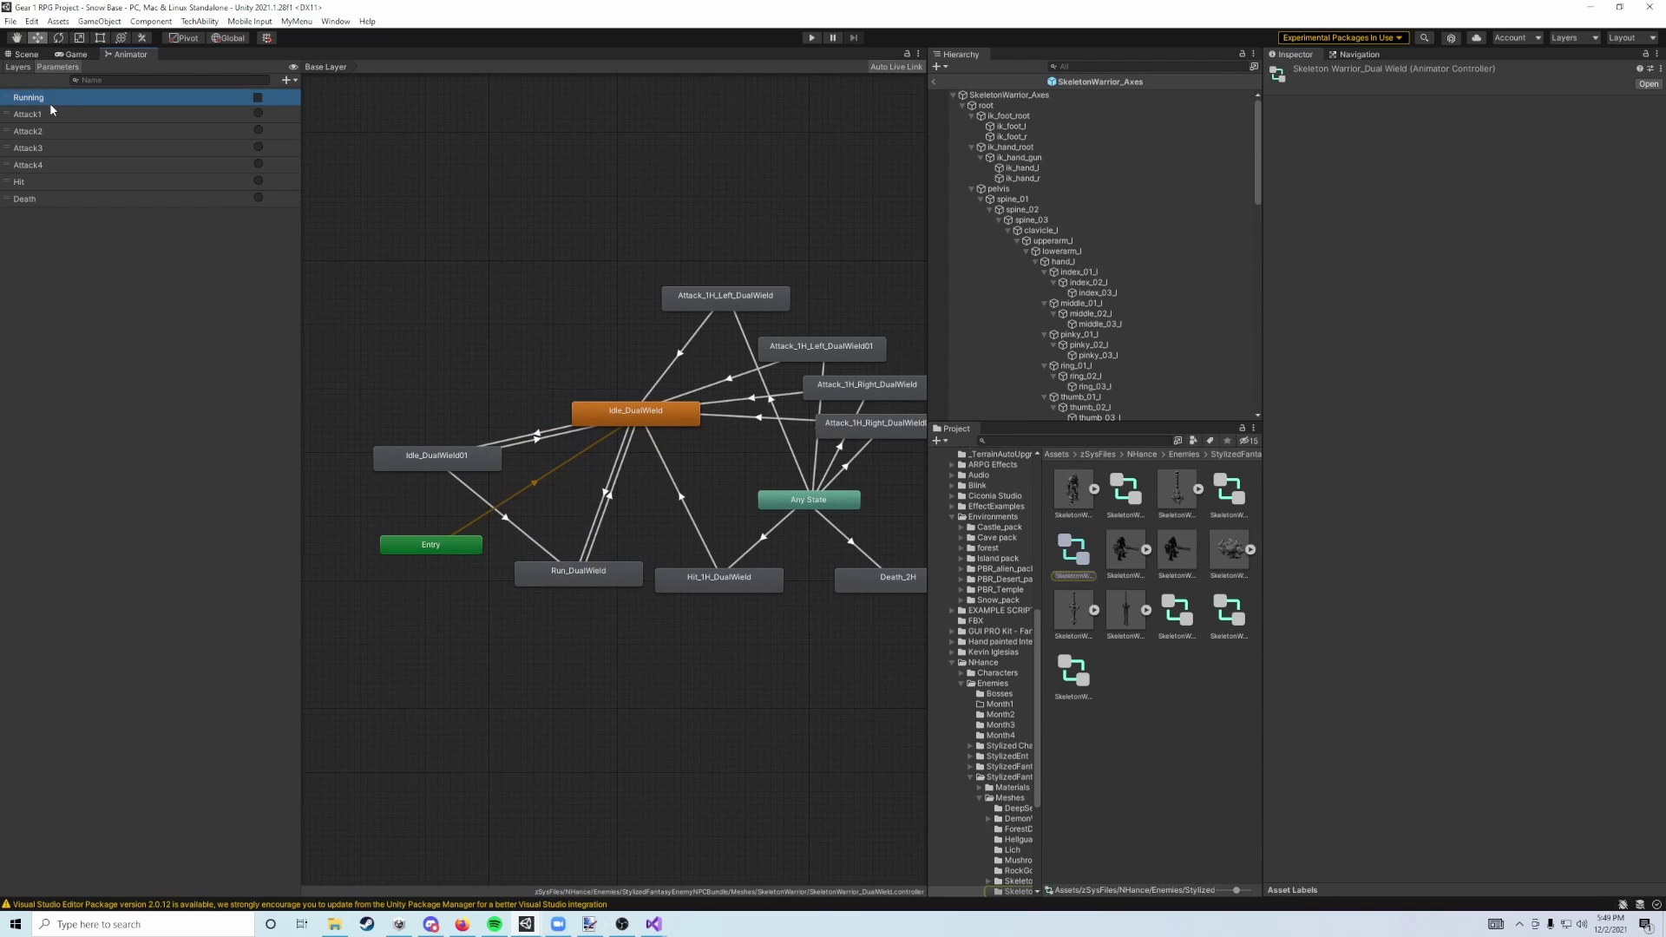
Step: Rename the animator controller's Running parameter to Moving and check it in the parameter list
{"action": "double_click", "coordinate": [59, 96]}
{"action": "type", "text": "Moving"}
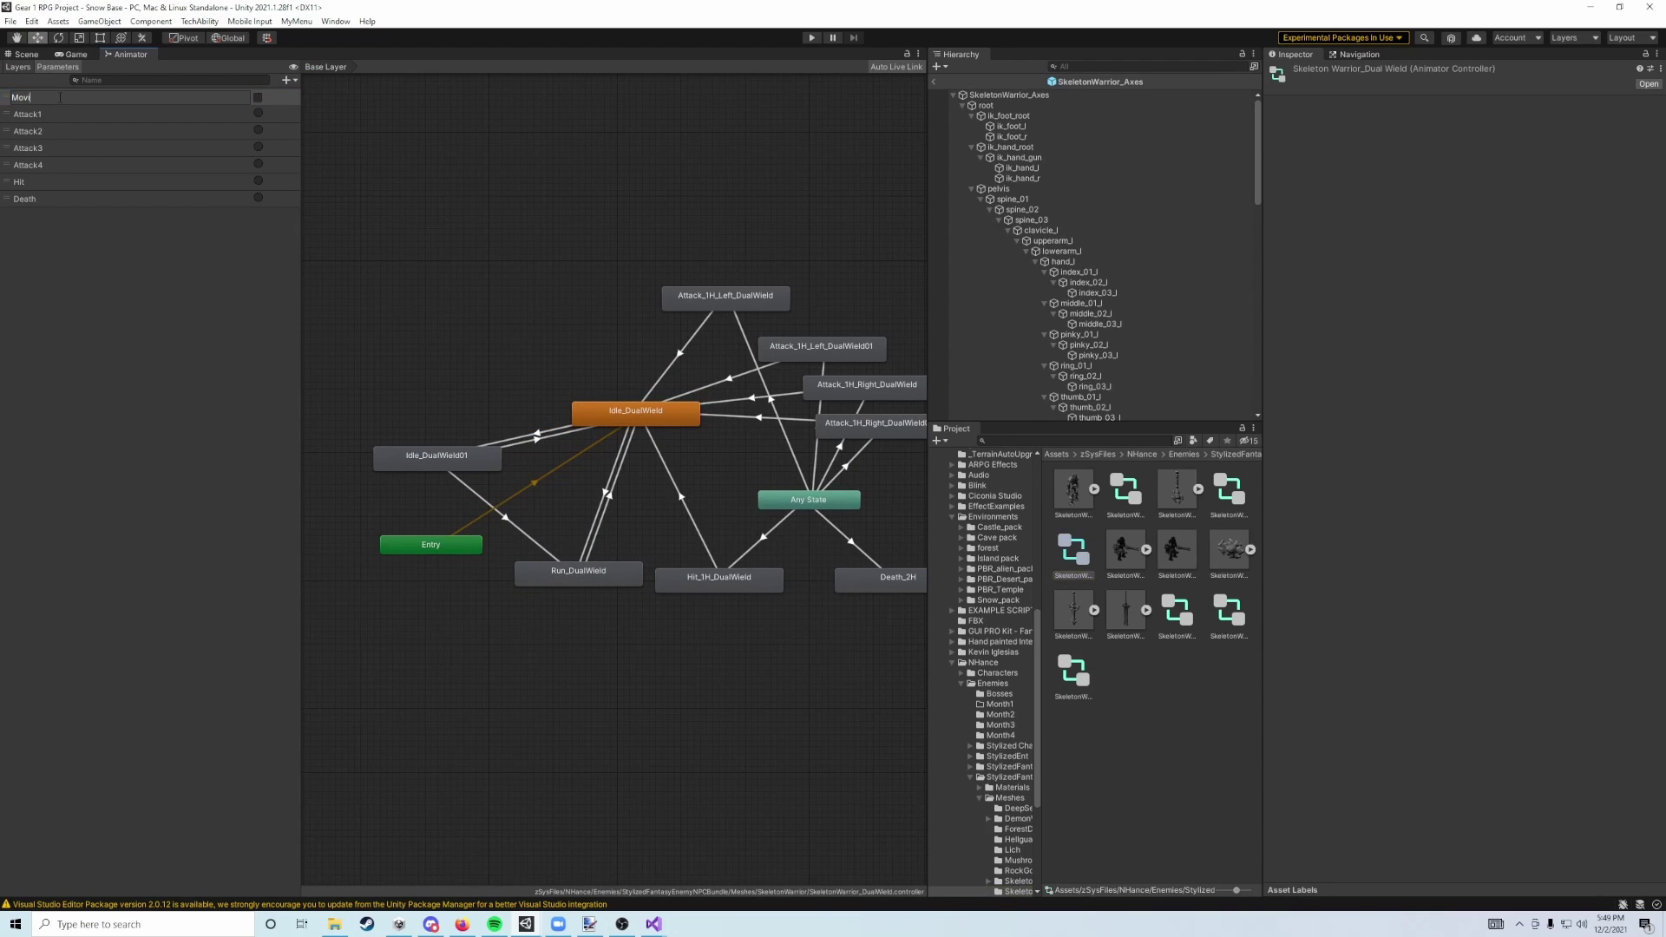
{"action": "key", "text": "Return"}
{"action": "left_click", "coordinate": [17, 67]}
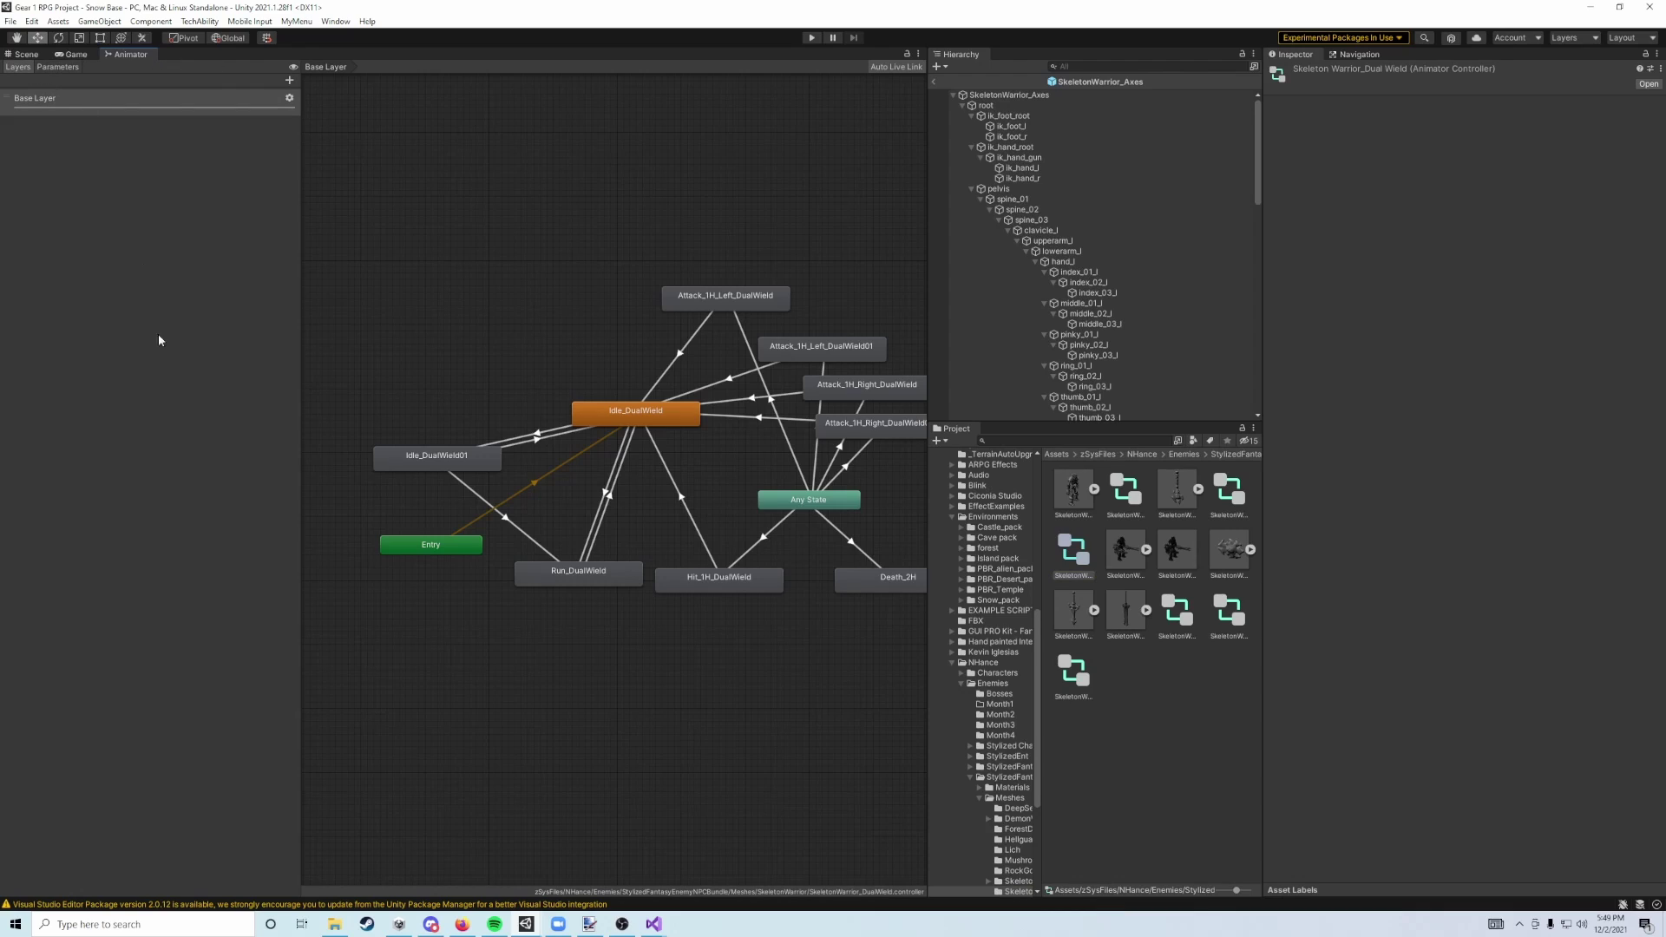
{"action": "left_click", "coordinate": [59, 67]}
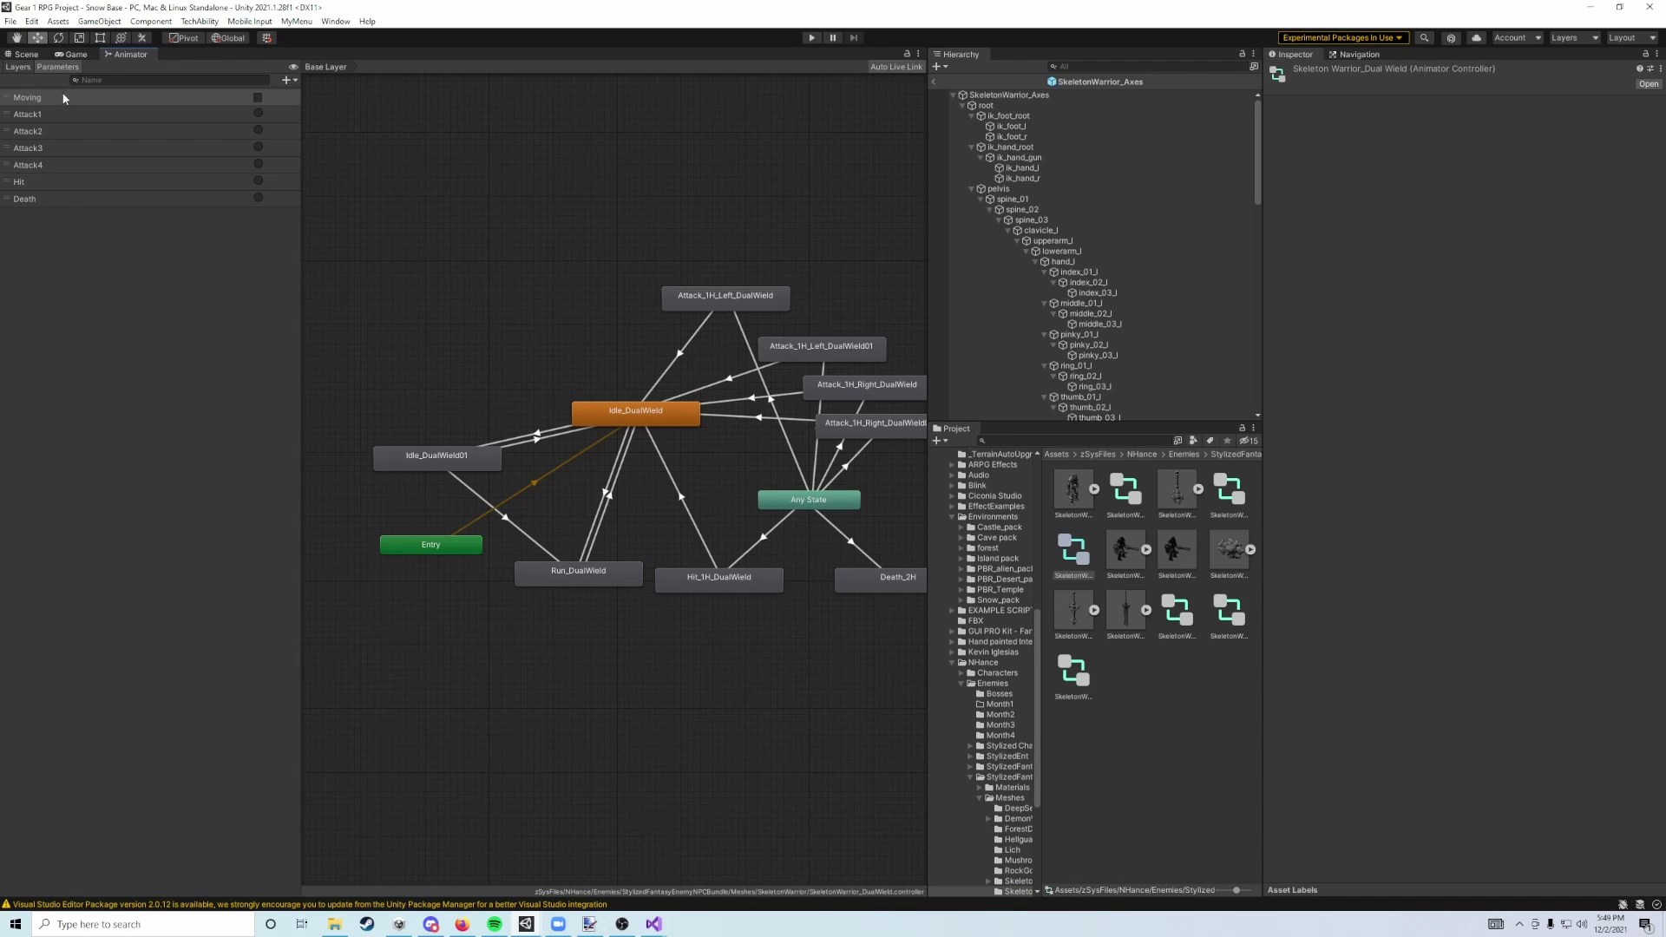
Step: Change the Moving parameter's name back to Running
{"action": "double_click", "coordinate": [44, 101]}
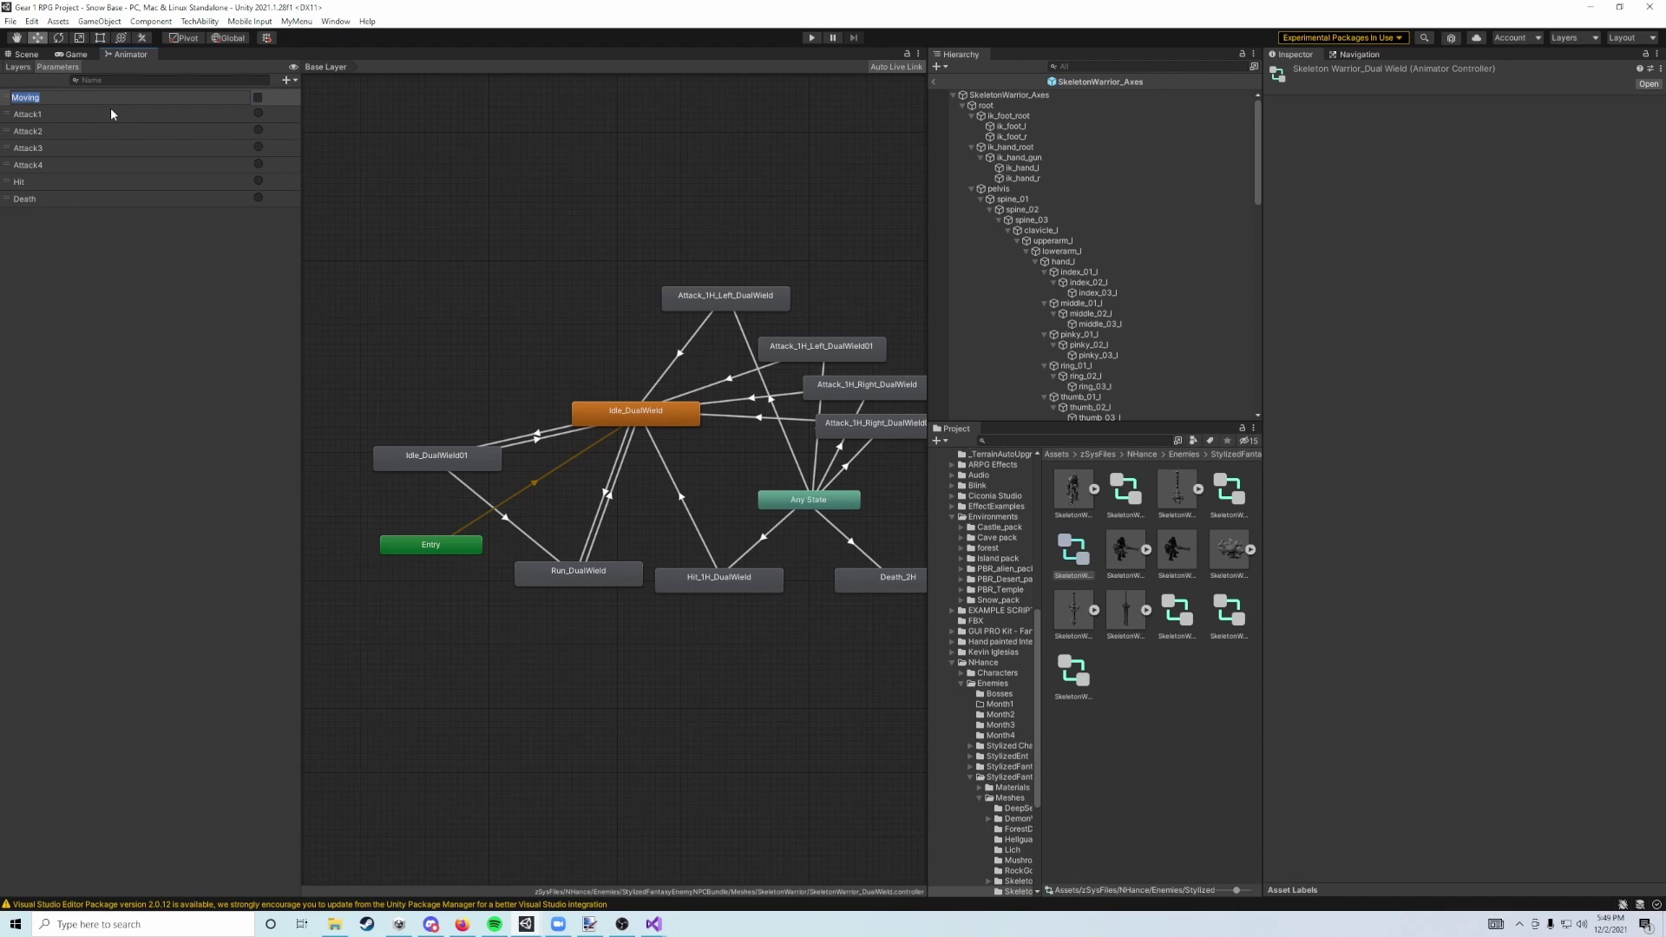
{"action": "type", "text": "Running"}
{"action": "key", "text": "Return"}
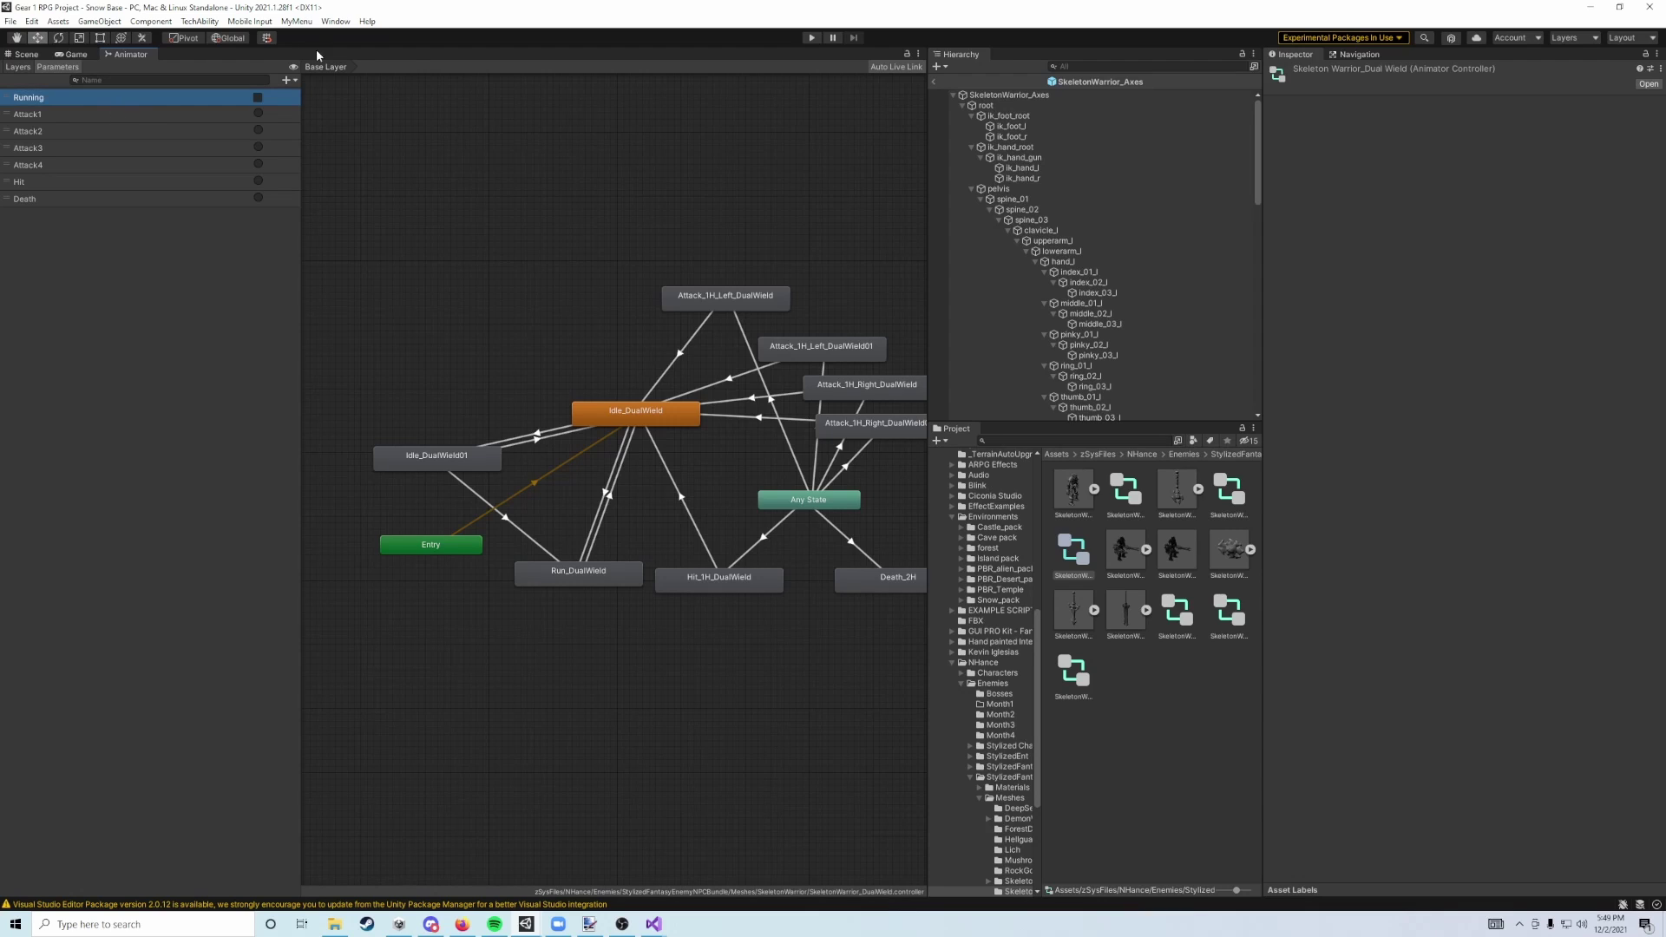
Step: Return from the prefab to the Snow Base scene view and open the SkeletonWarrior_DualWield controller assigned to the skeleton warrior's Animator component
{"action": "left_click", "coordinate": [933, 82]}
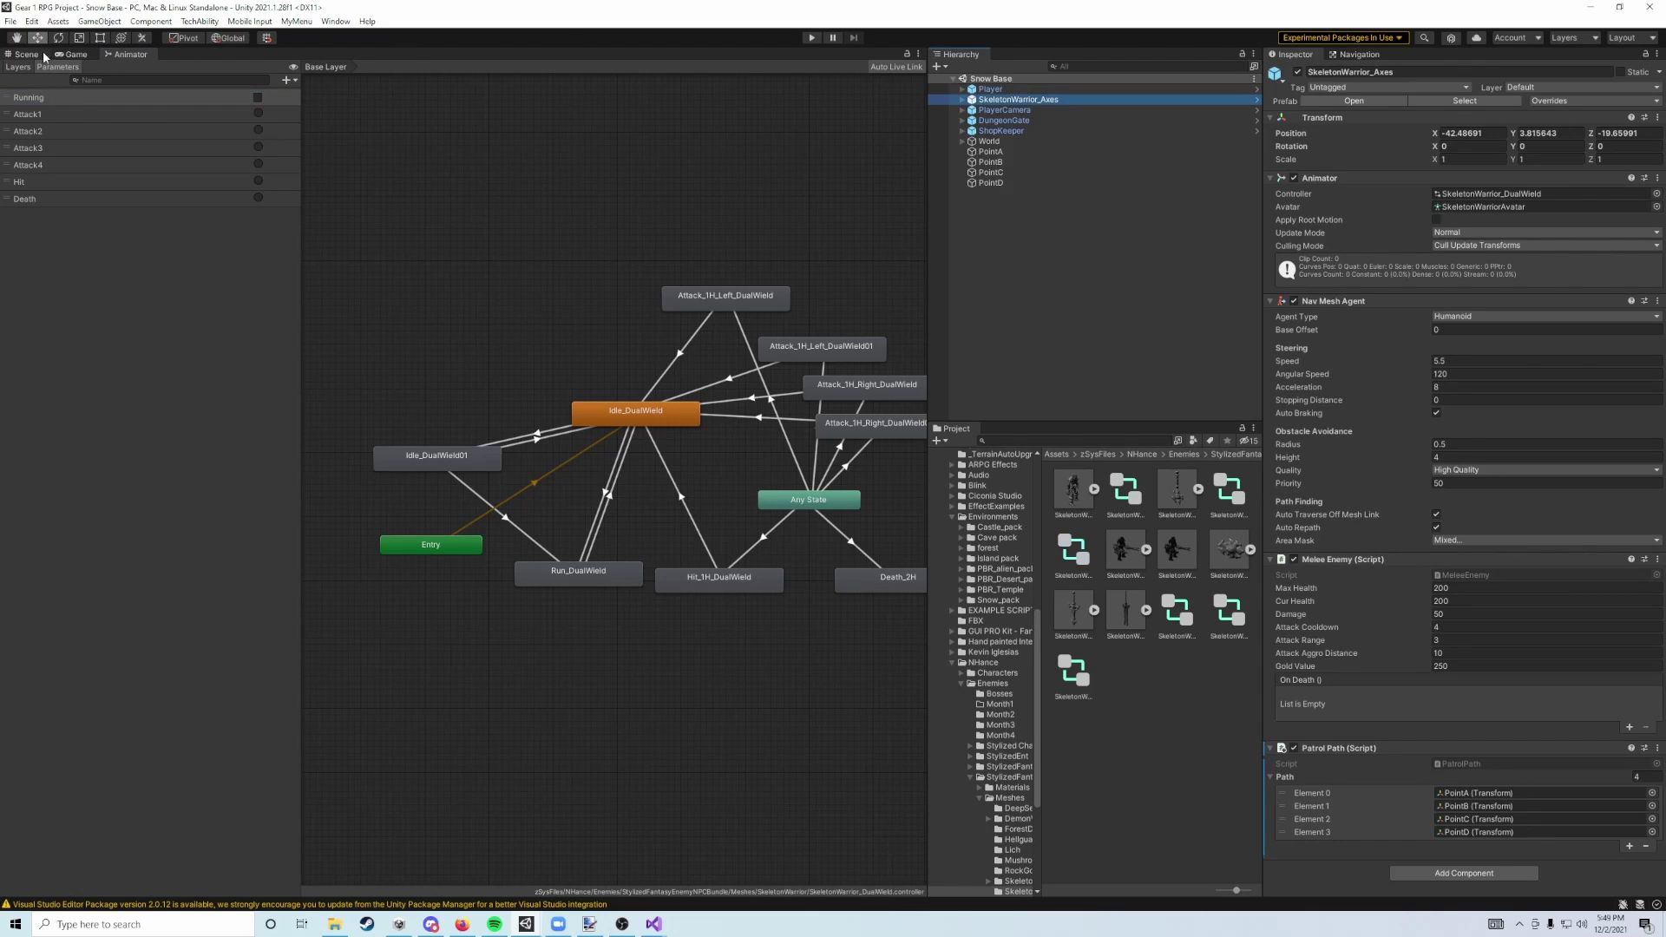
{"action": "left_click", "coordinate": [45, 54]}
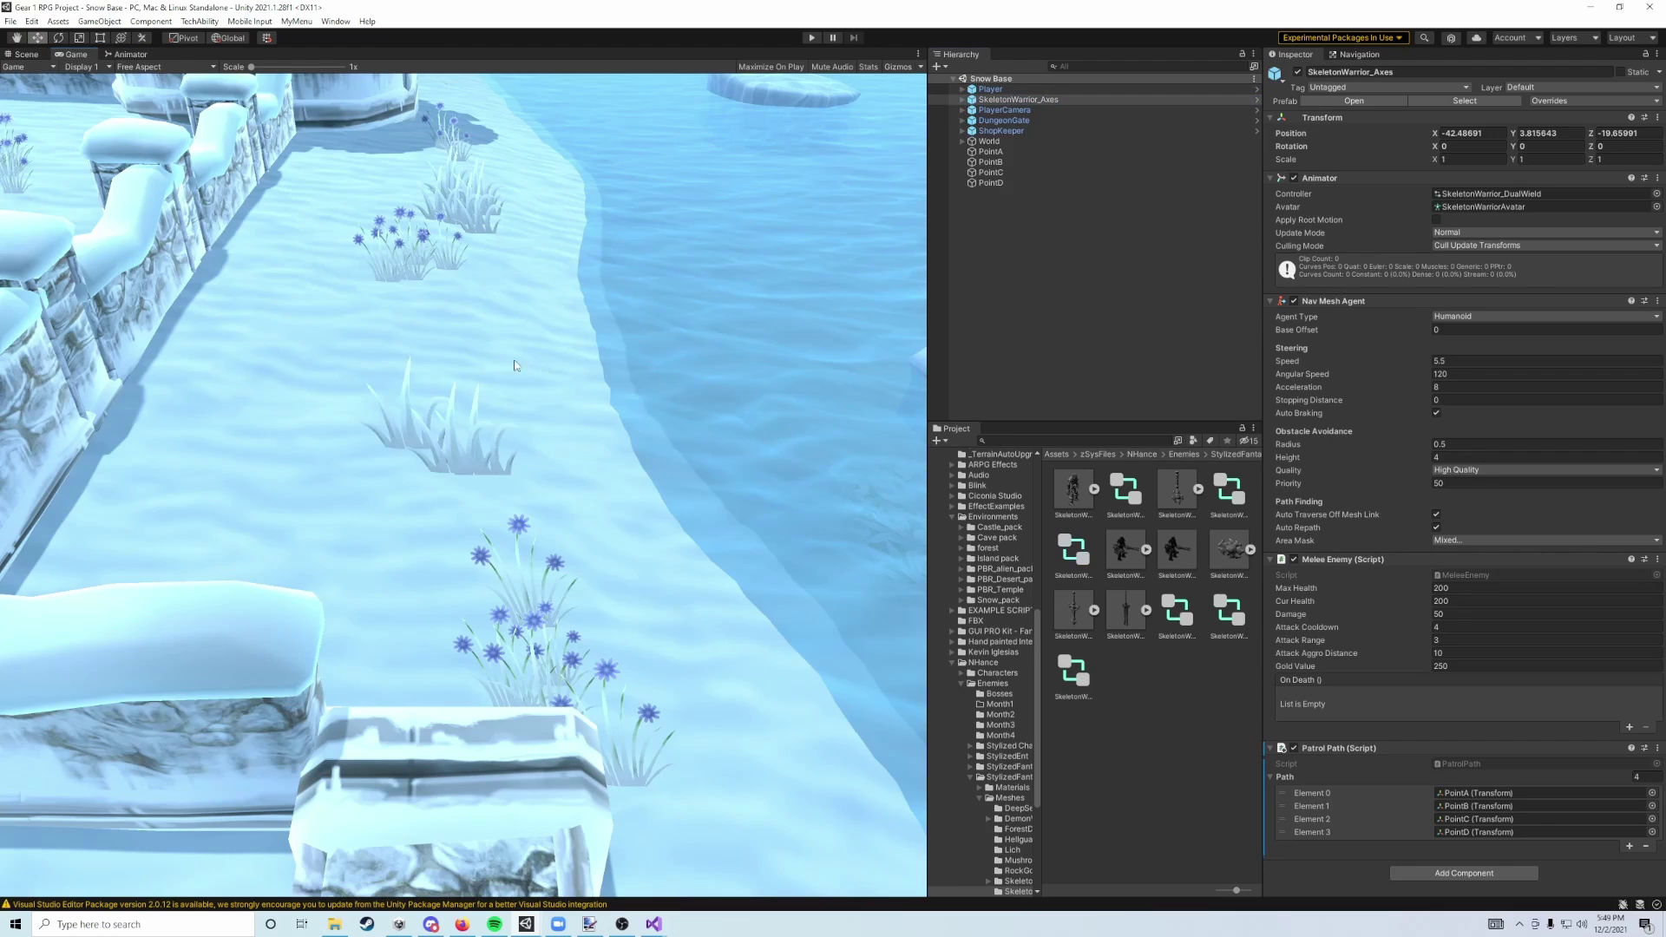
{"action": "left_click", "coordinate": [21, 54]}
{"action": "left_click_drag", "start_coordinate": [408, 339], "coordinate": [424, 294], "text": "alt"}
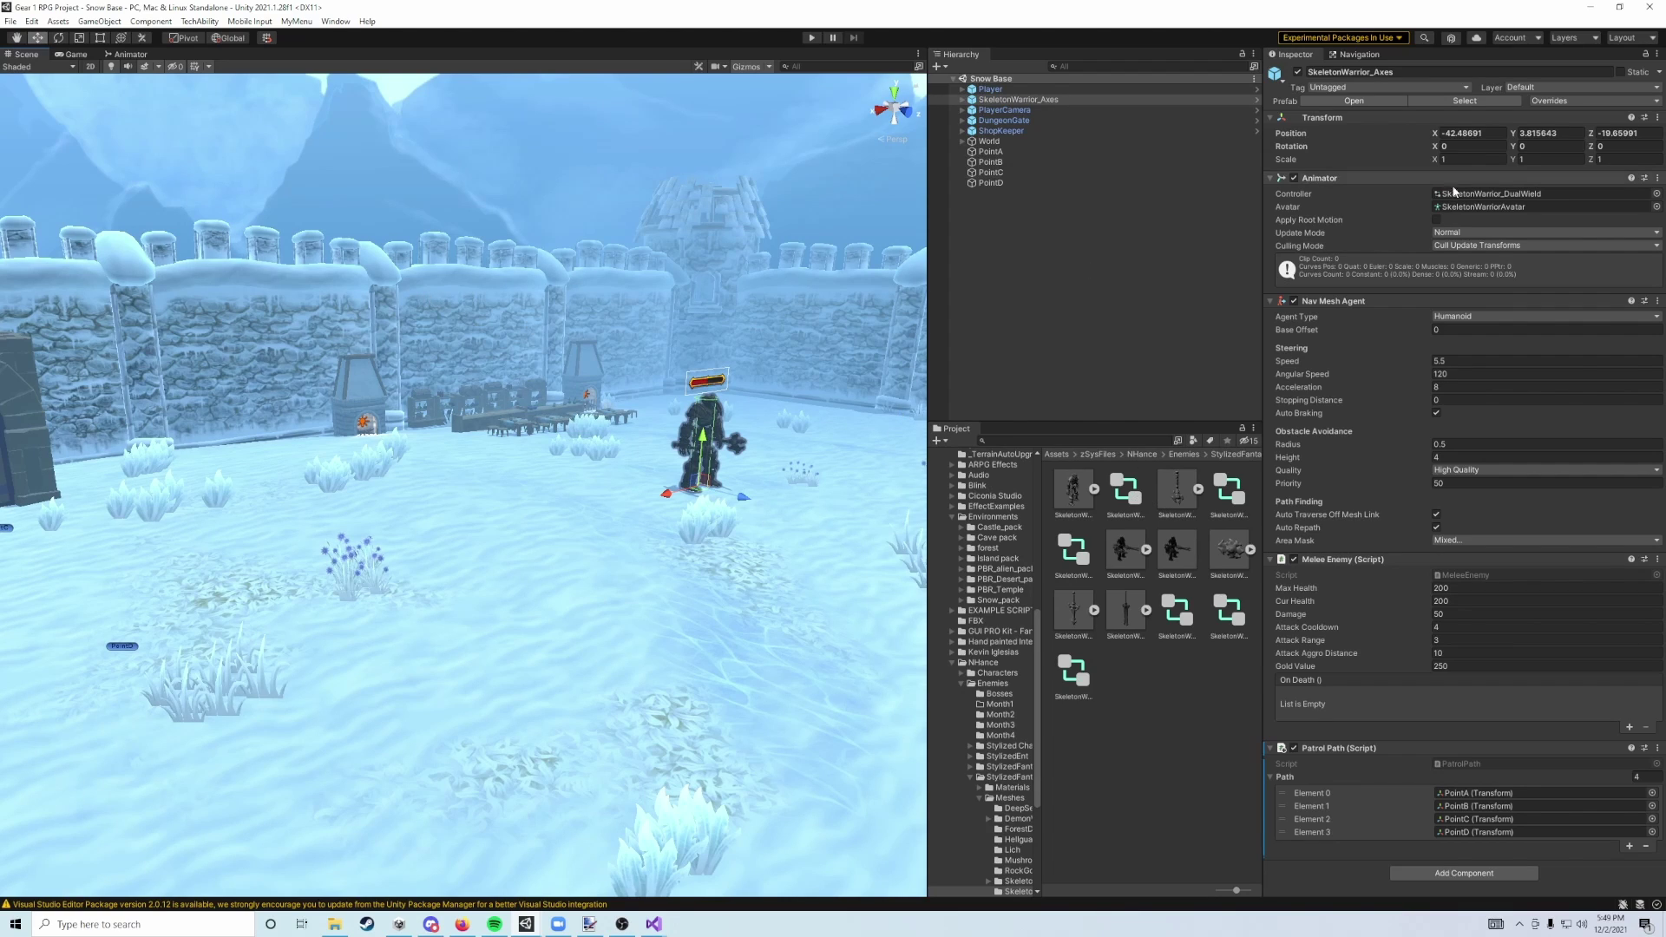
{"action": "double_click", "coordinate": [1504, 199]}
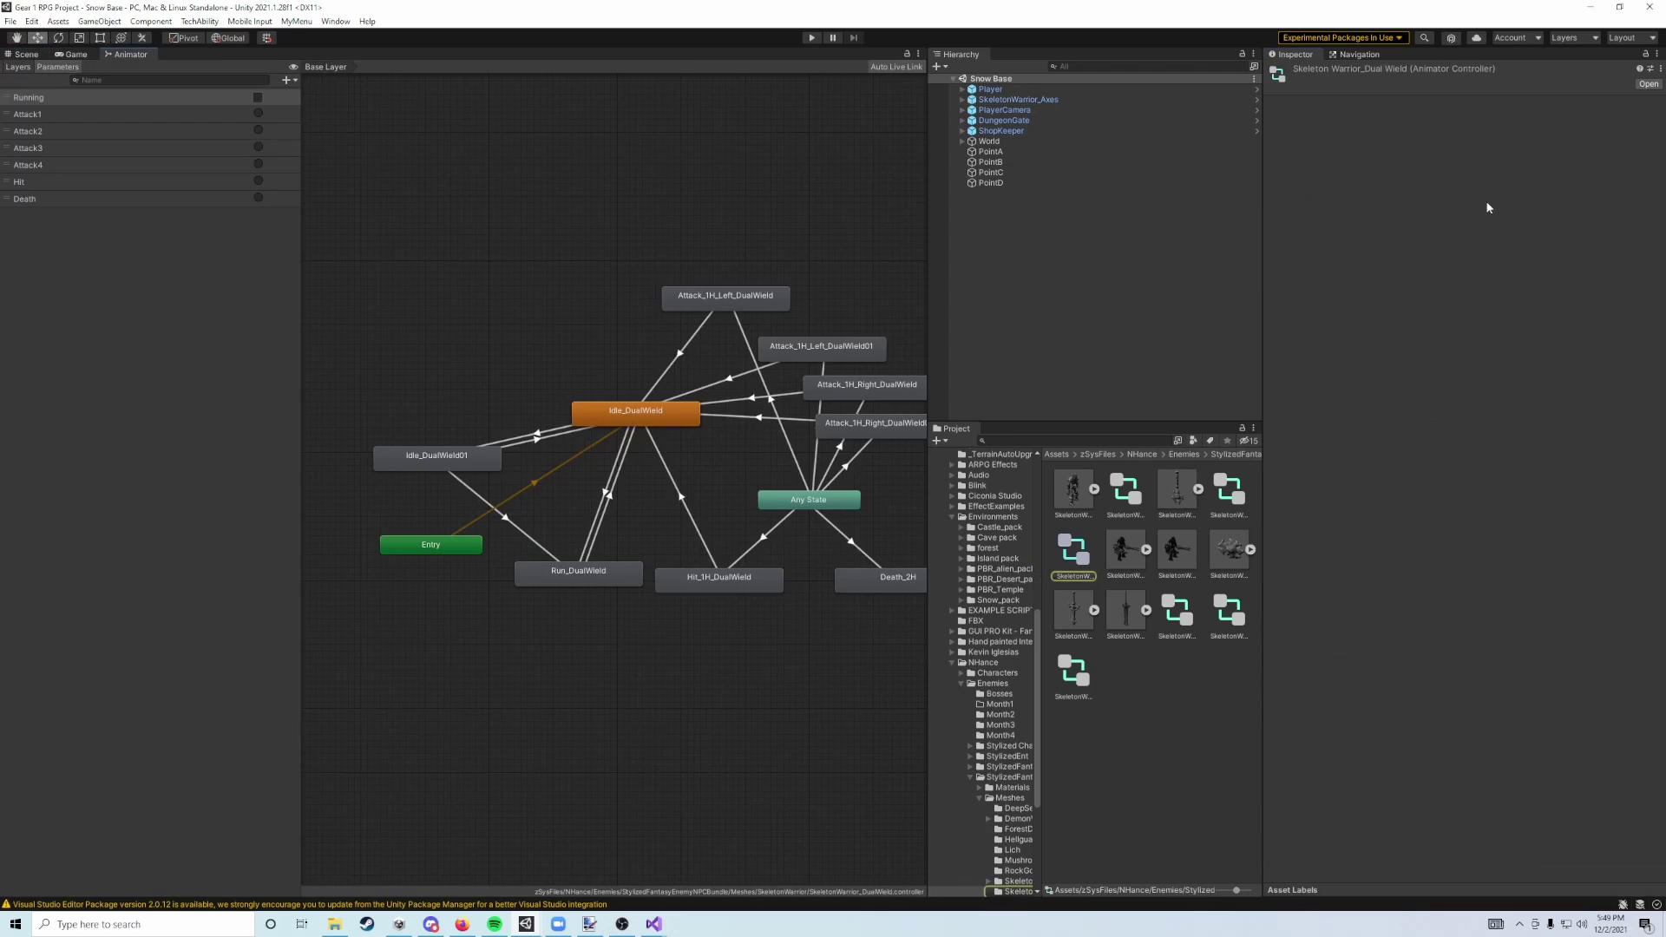